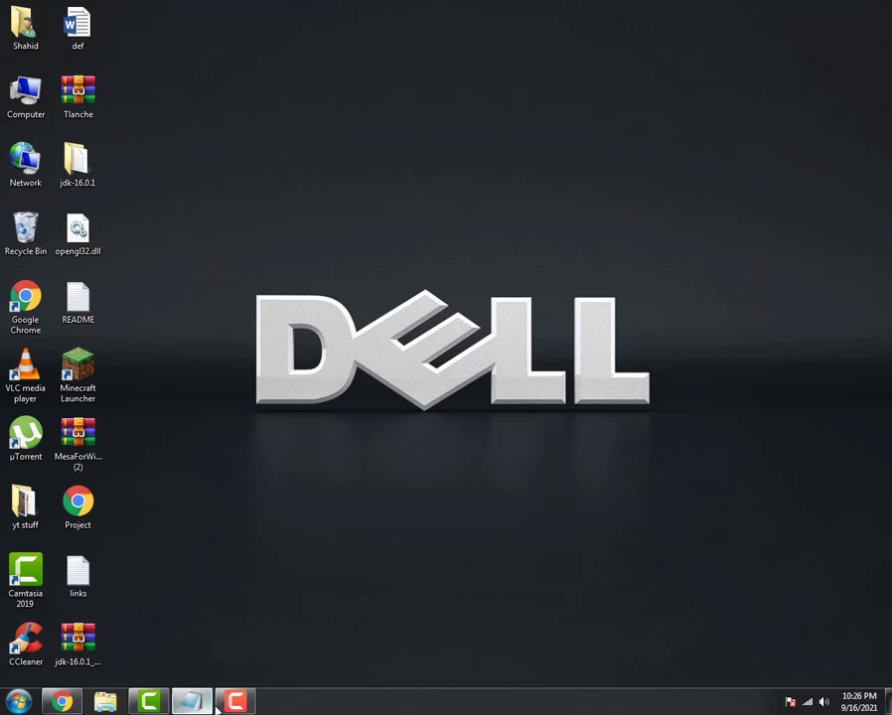
- Copy the Tlauncher+java link from the links note and open it in Chrome
left_click(193, 701)
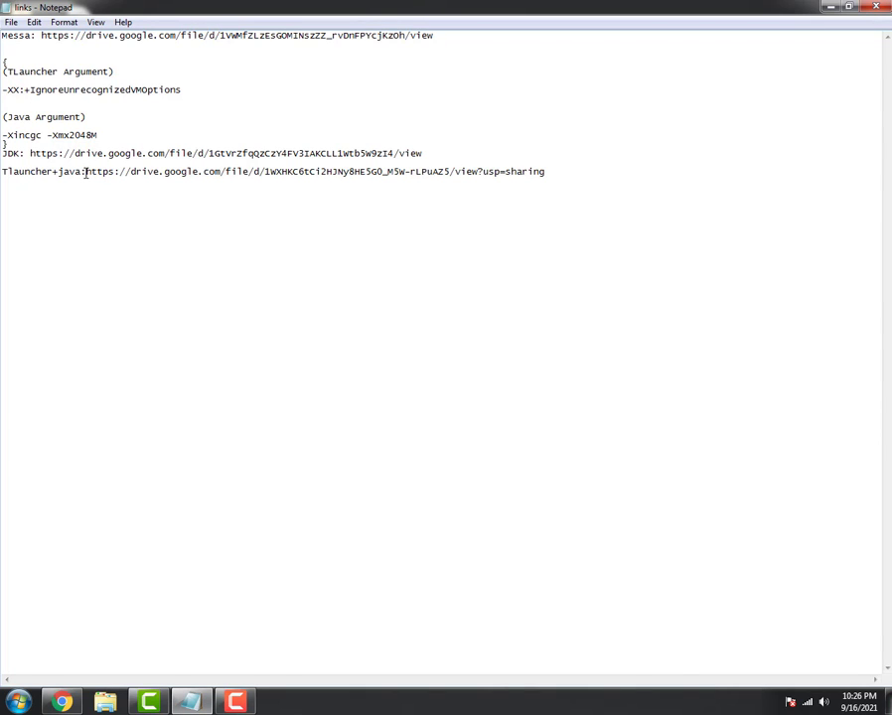
left_click_drag(85, 172, 538, 196)
right_click(497, 175)
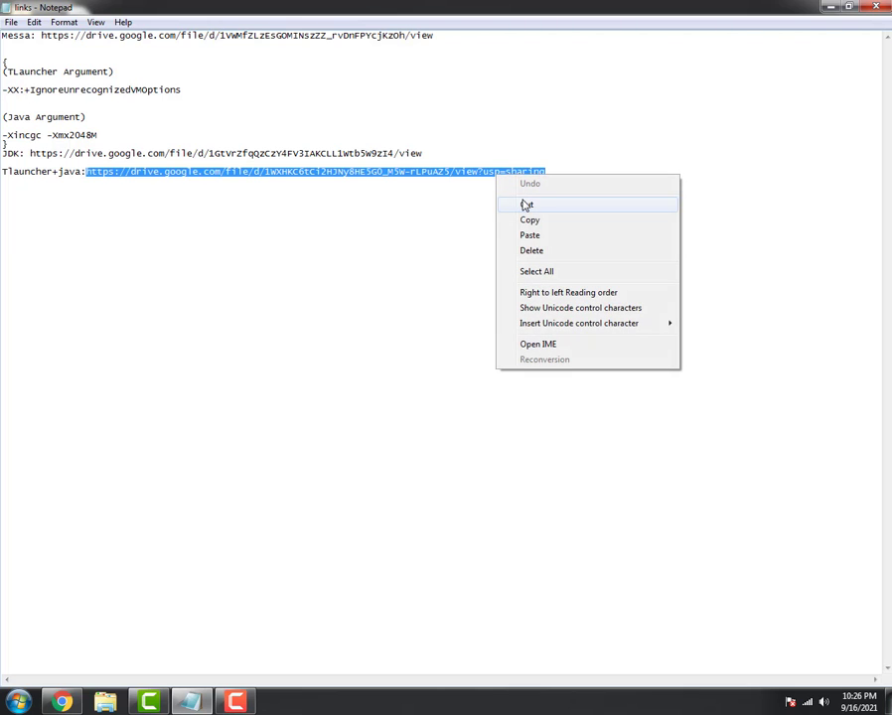
left_click(522, 219)
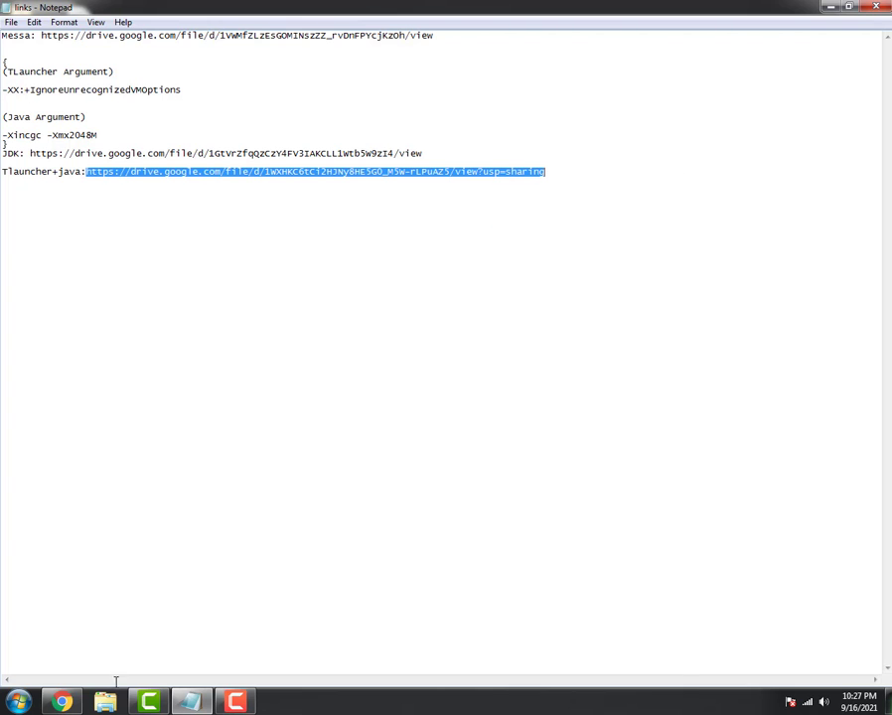
left_click(60, 702)
key("ctrl+v")
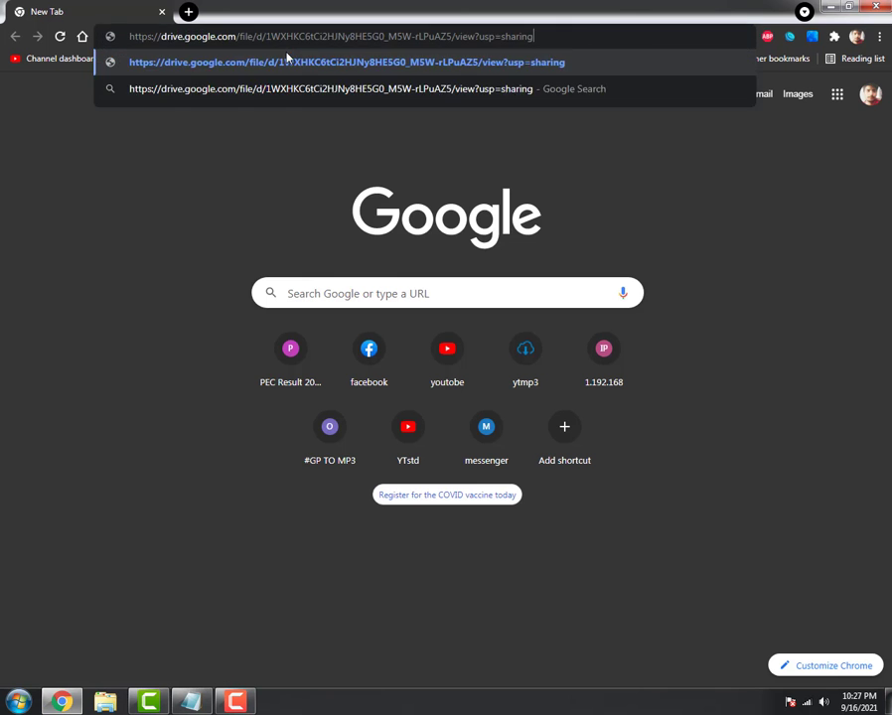
key("Return")
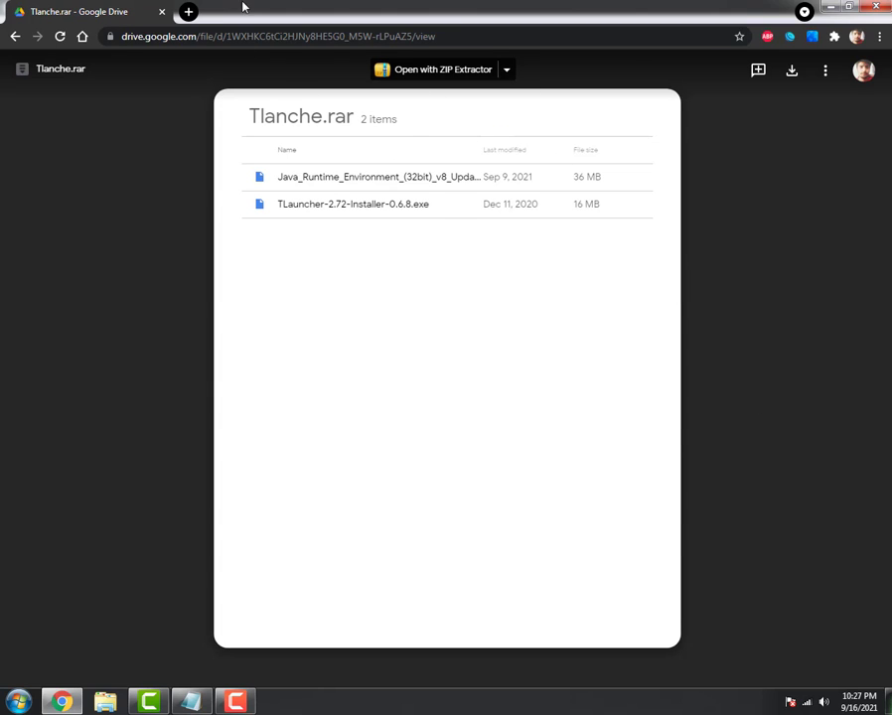
- Copy the JDK link from the links note, open it in Chrome and request the download of jdk-16.0.1_windows-x64_bin.zip
left_click(188, 12)
left_click(161, 12)
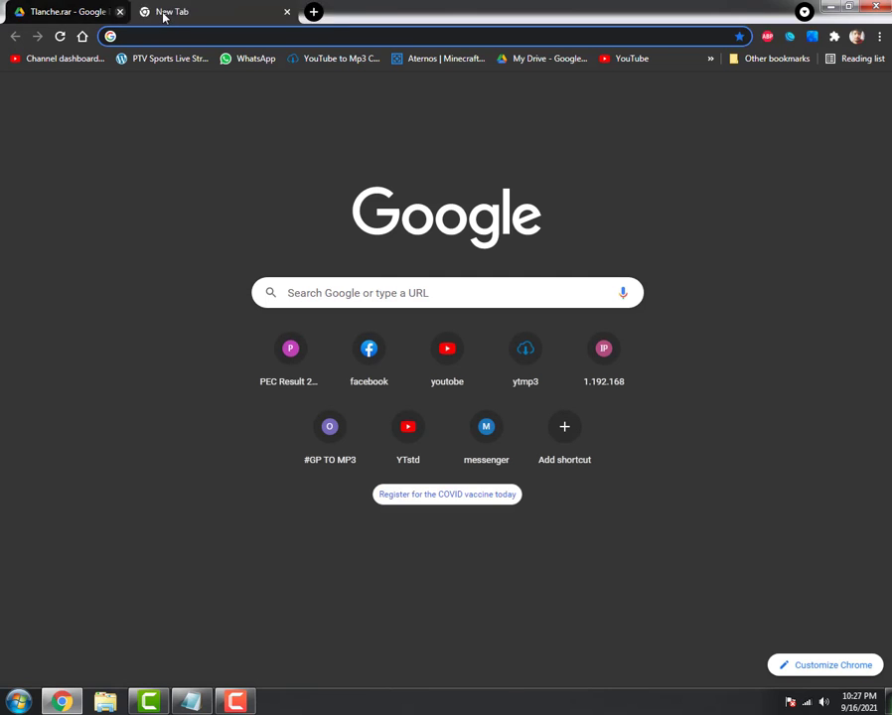
left_click(830, 7)
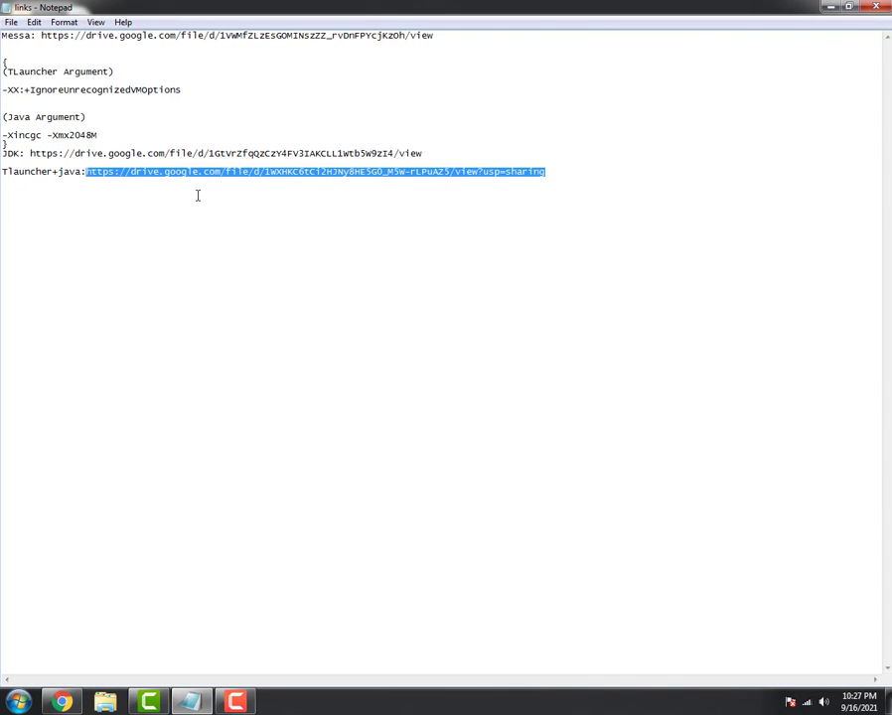
double_click(53, 155)
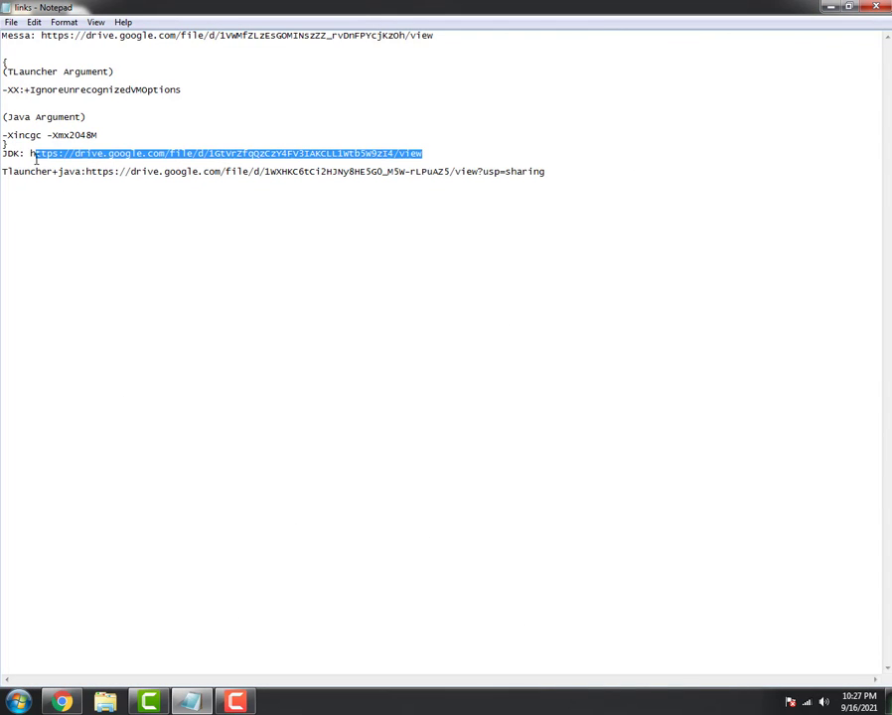
left_click(30, 154)
left_click_drag(2, 171, 391, 173)
left_click(432, 151)
left_click(121, 159)
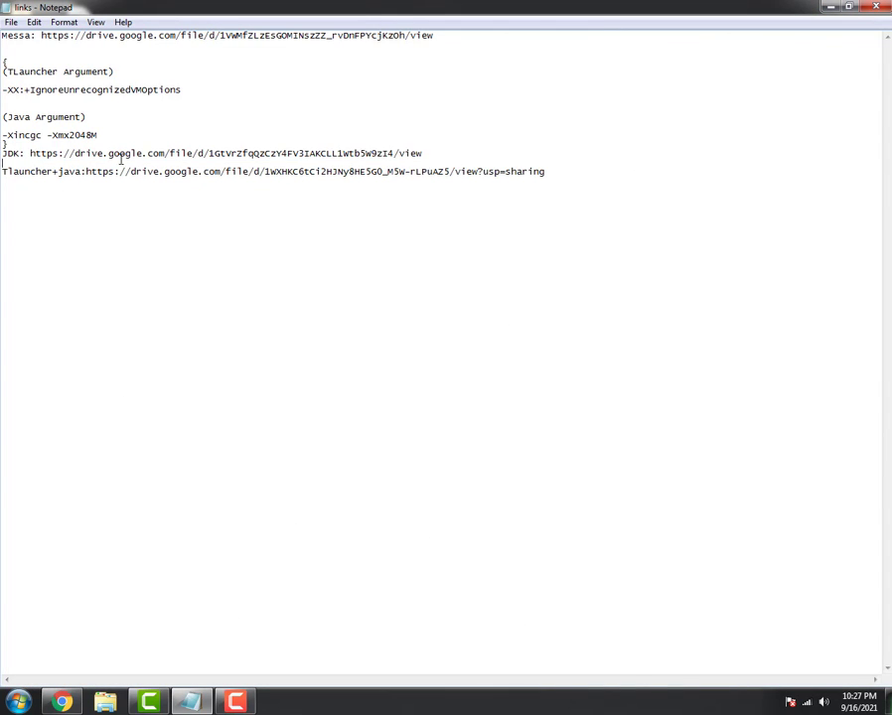
double_click(38, 154)
right_click(32, 154)
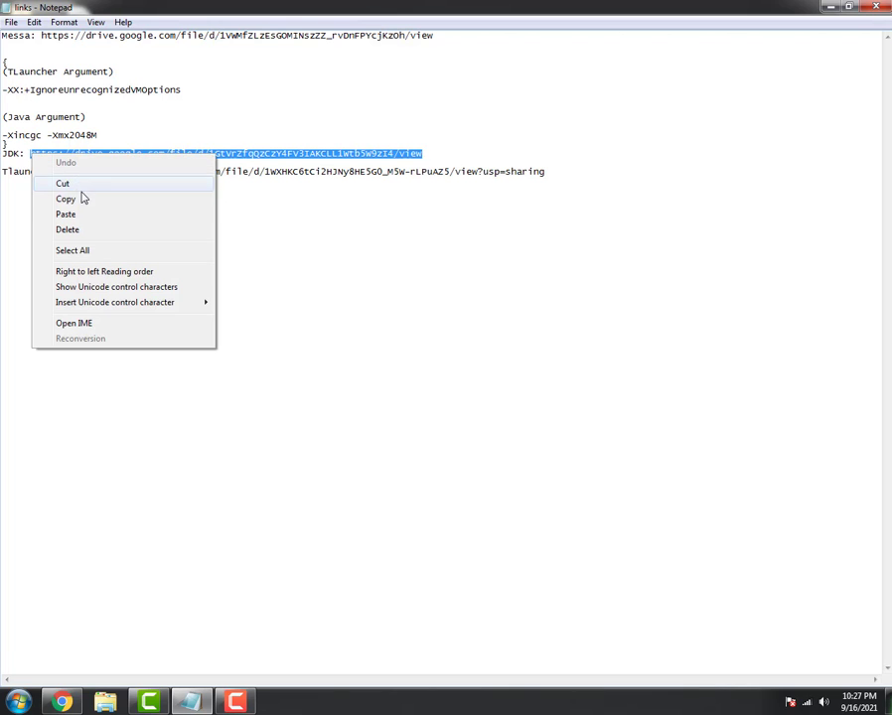
left_click(66, 199)
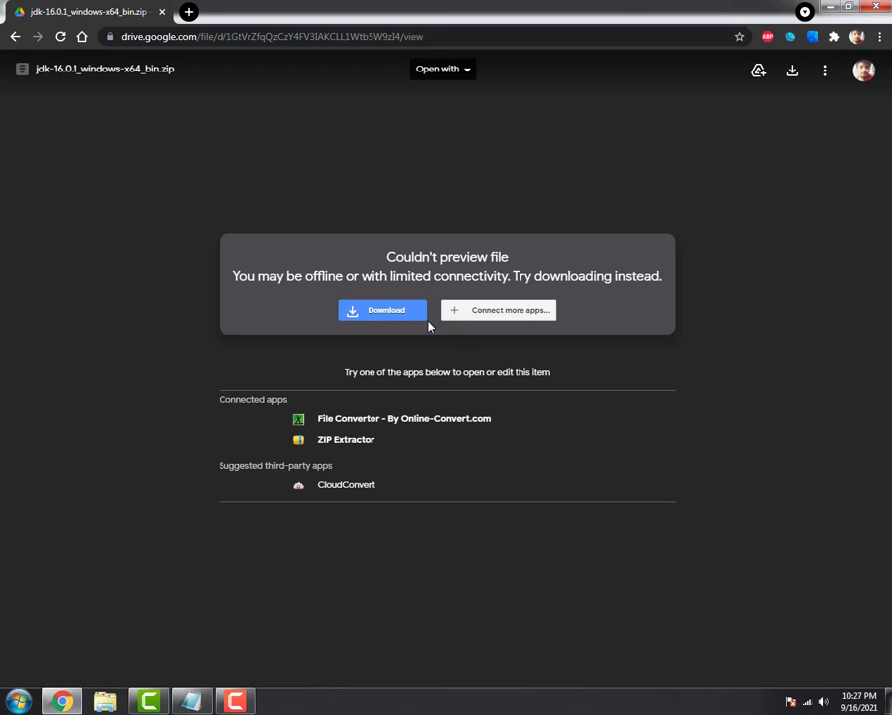
left_click(410, 313)
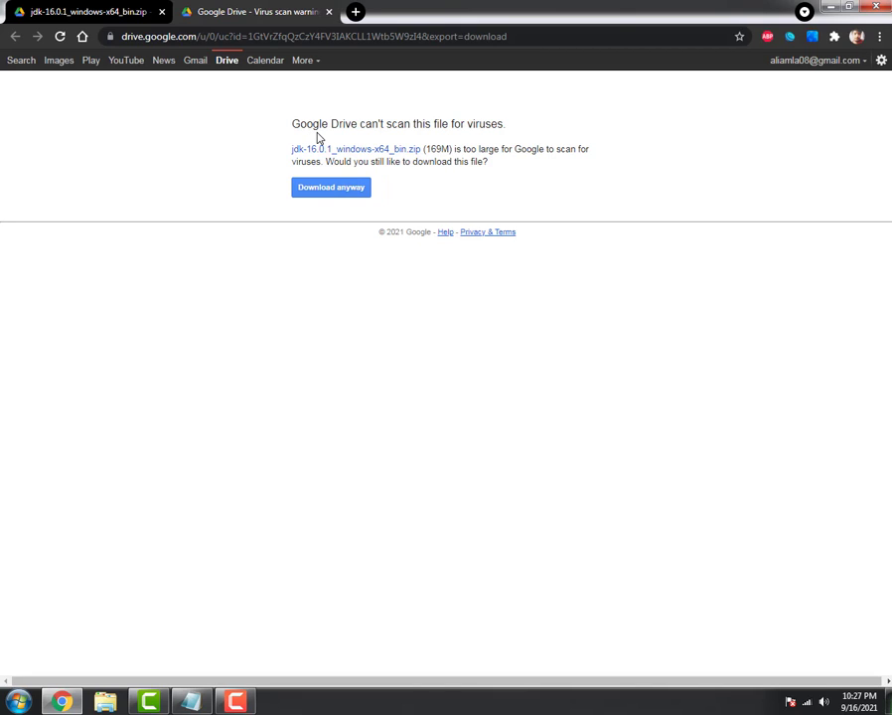
- Copy the Messa link from the links note, open it in Chrome and download MesaForWindows-x64-20.1.8.7z
key("alt+Tab")
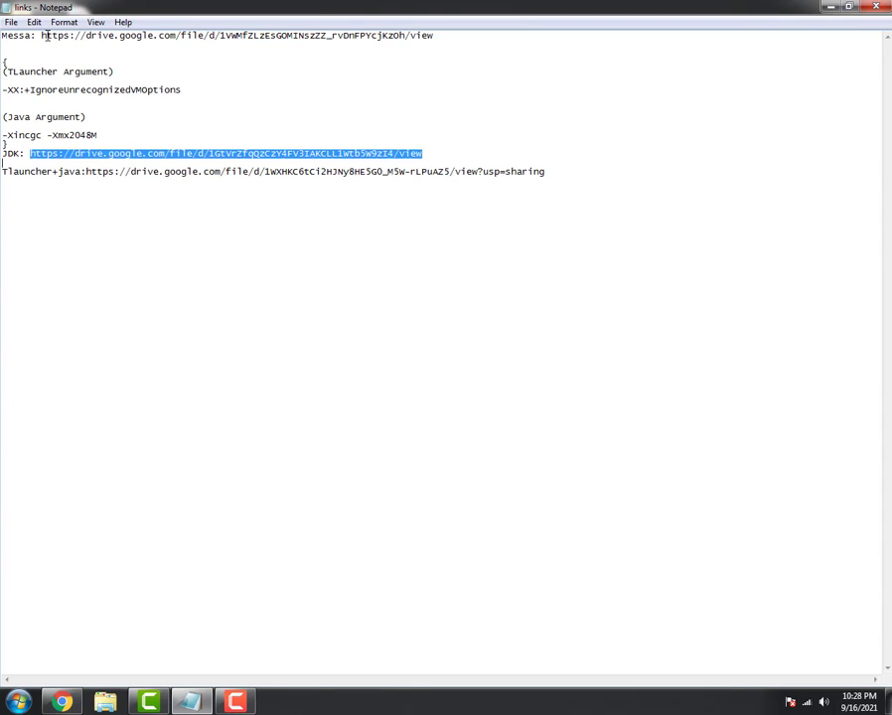
left_click_drag(40, 35, 434, 35)
right_click(422, 37)
left_click(455, 81)
key("alt+Tab")
key("ctrl+t")
key("ctrl+v")
key("Return")
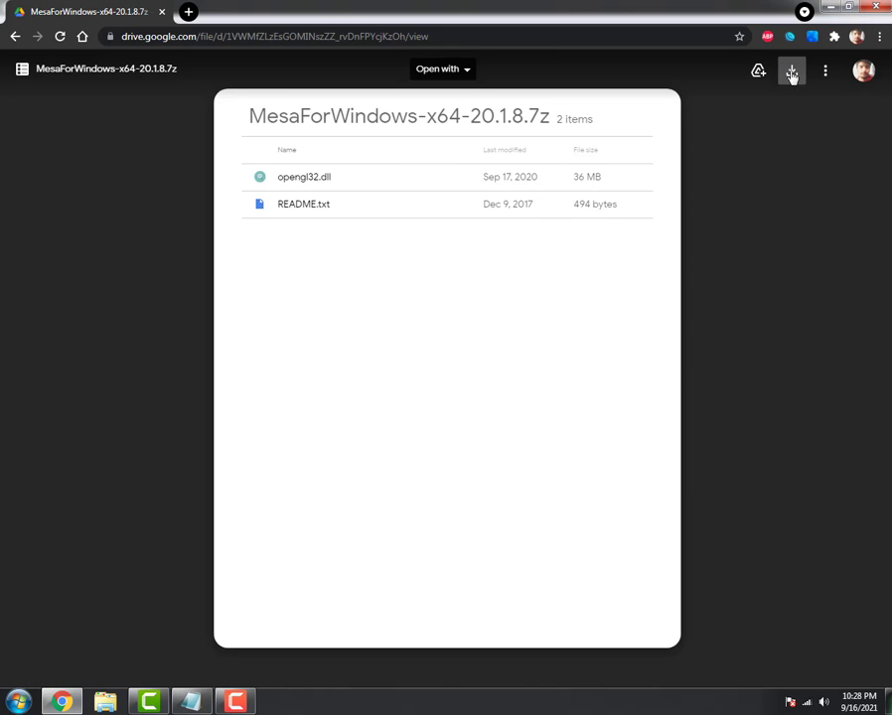
left_click(792, 71)
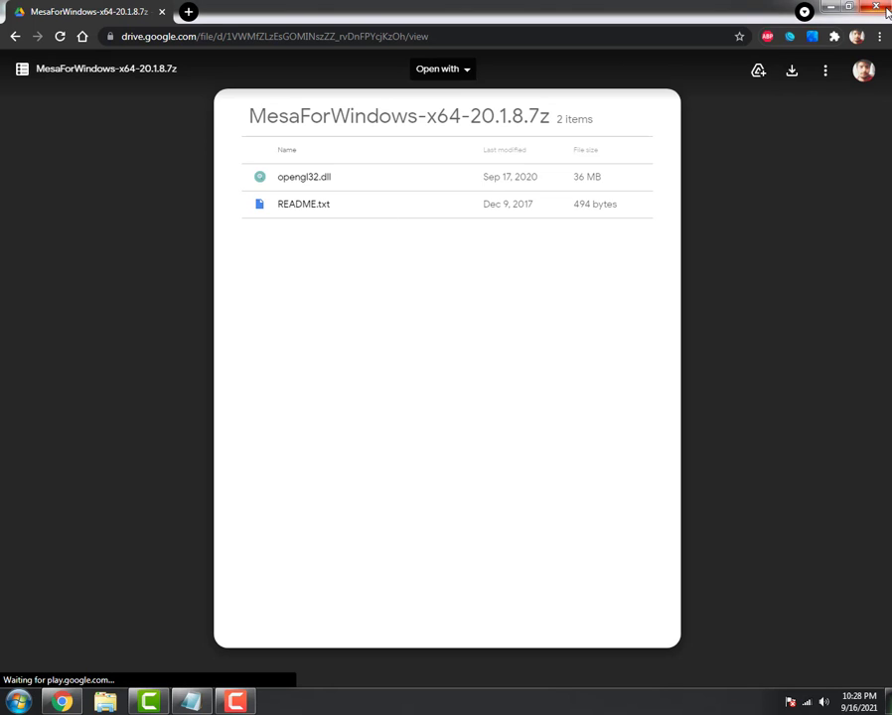
key("alt+Tab")
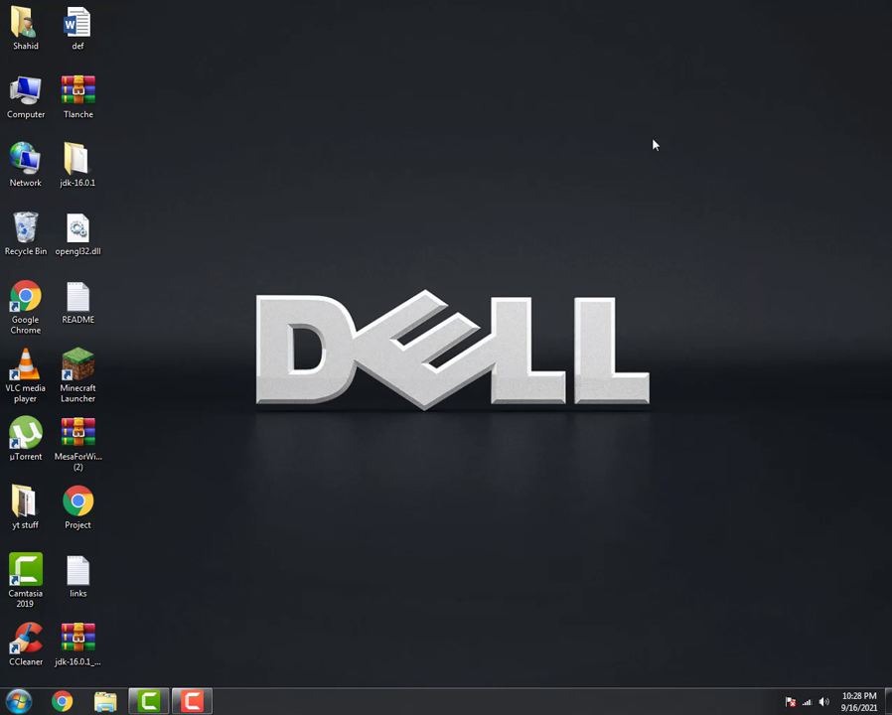
- Extract the Tlanche archive directly onto the desktop
right_click(85, 93)
mouse_move(194, 180)
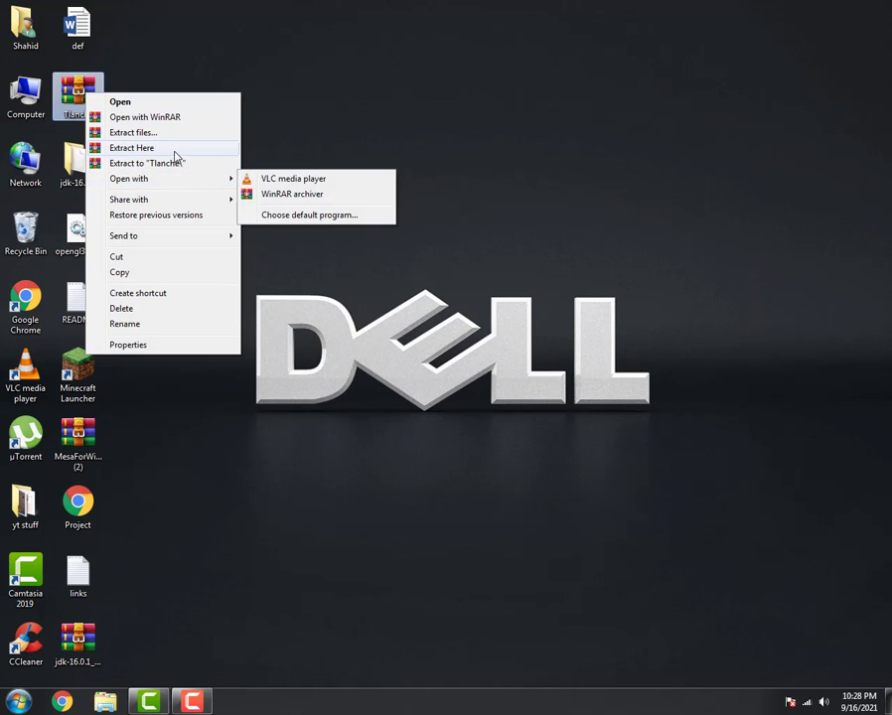
left_click(169, 146)
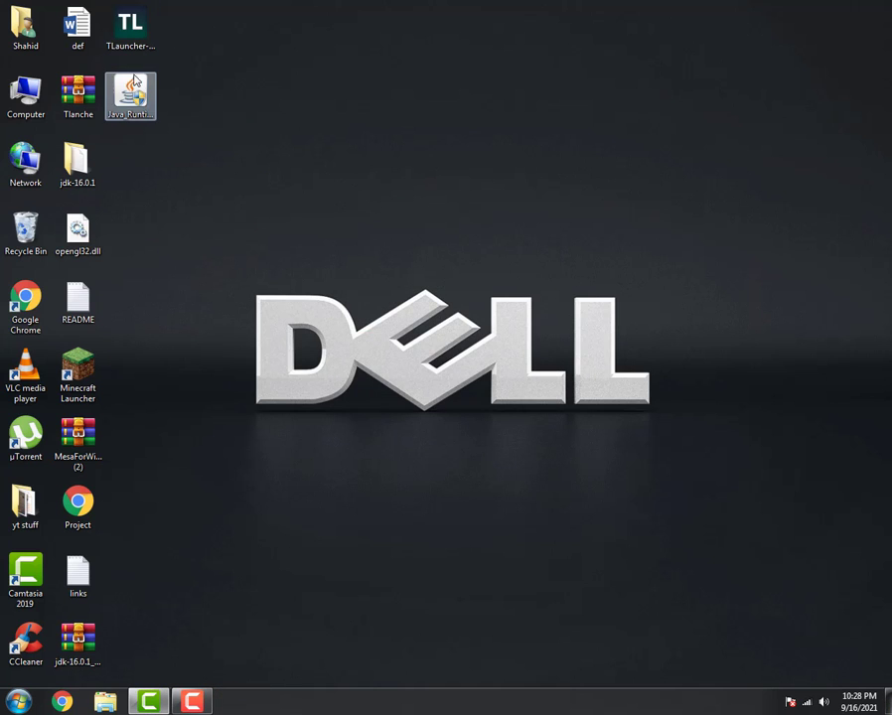
- Run the extracted Java Runtime Environment installer and start the Java installation
double_click(138, 98)
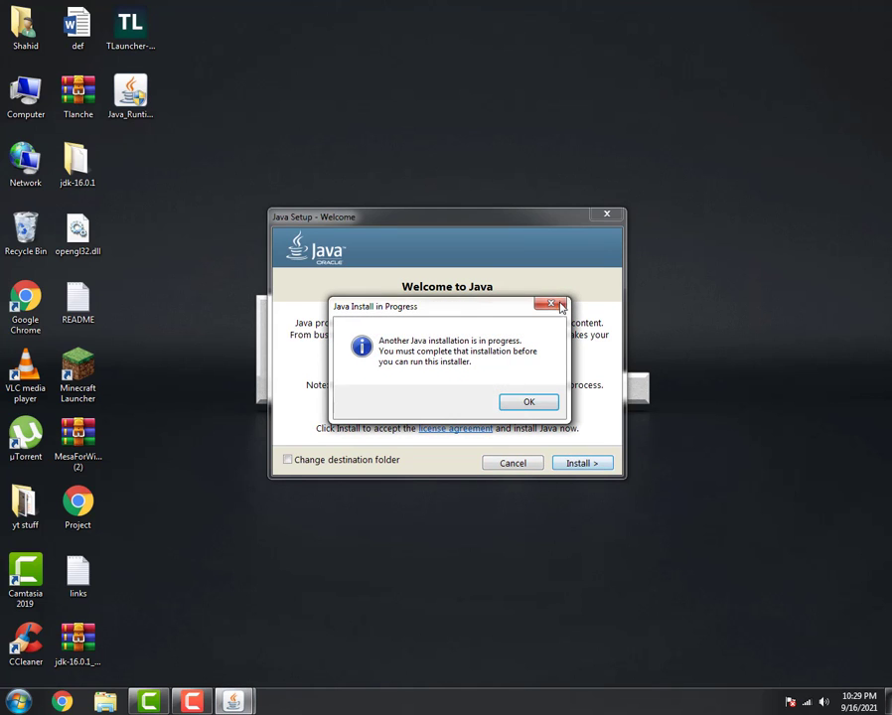
left_click(529, 400)
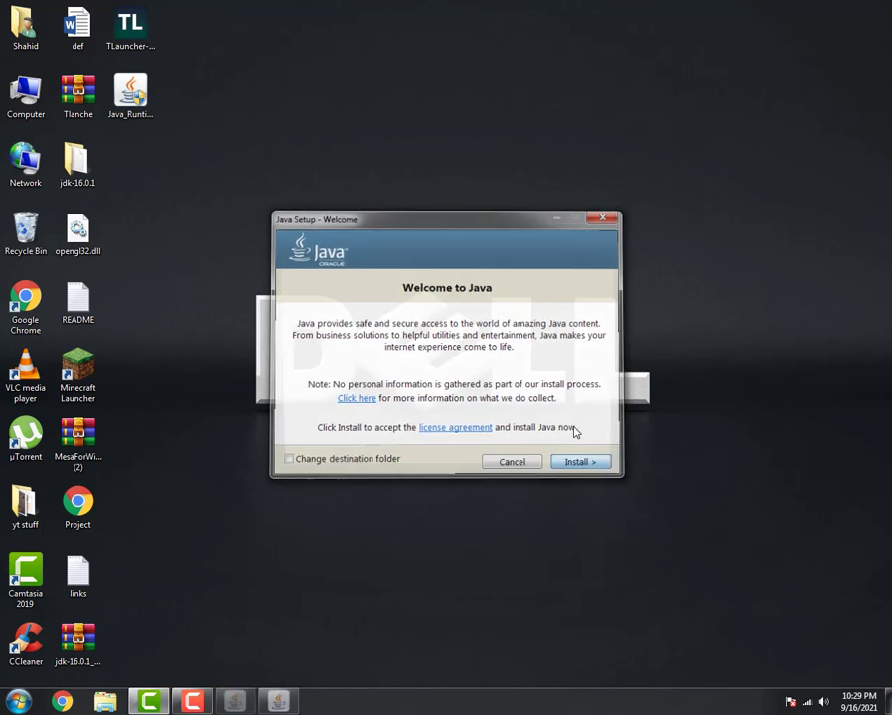
left_click(578, 465)
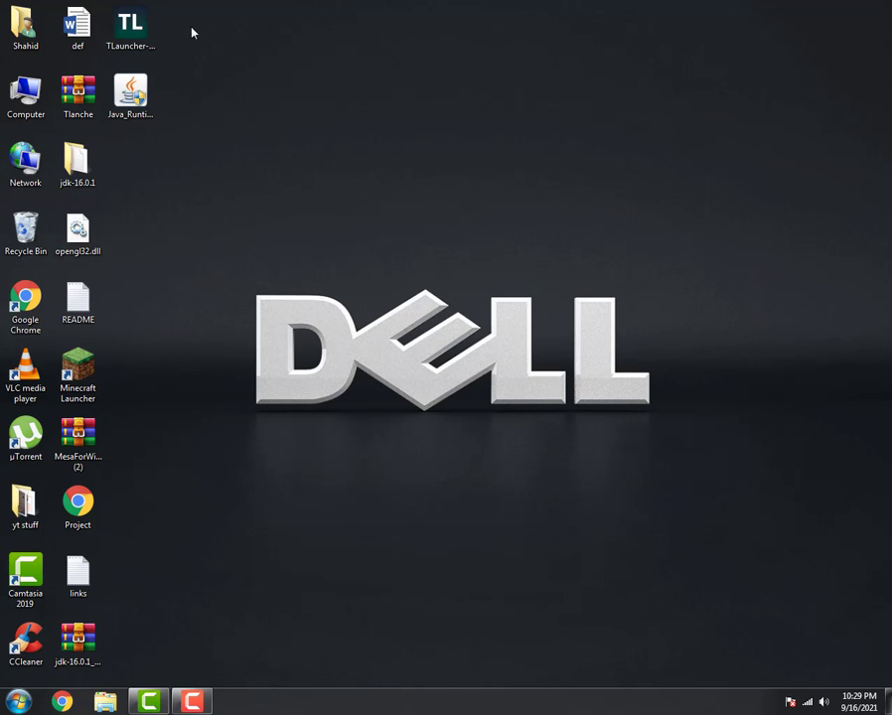
- Install TLauncher with the run and desktop shortcut tasks enabled, close the finished Java setup and postpone the launcher update
double_click(130, 25)
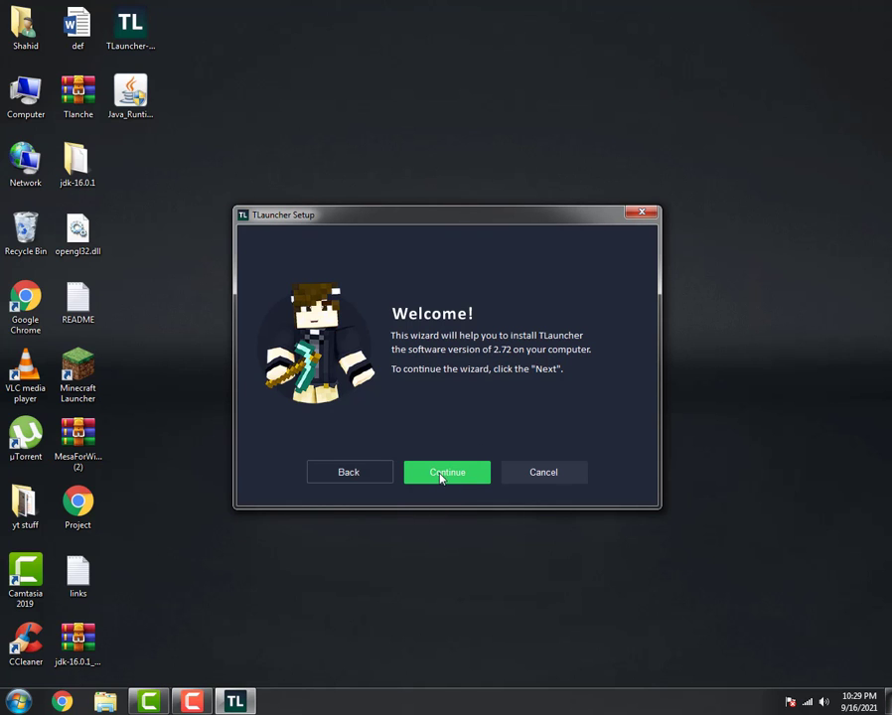
left_click(439, 475)
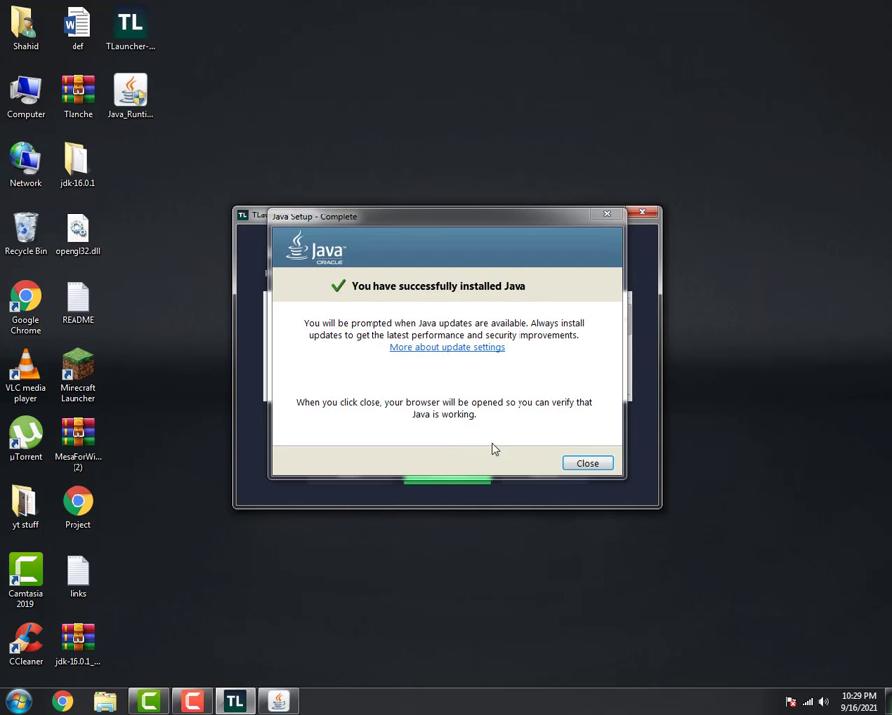
left_click(587, 464)
left_click(439, 474)
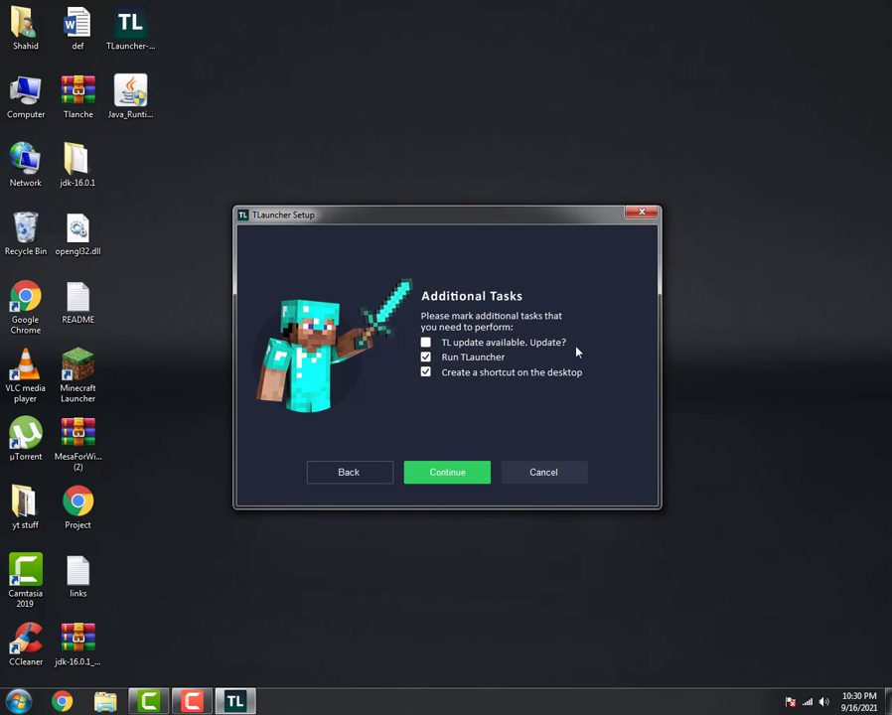
left_click(460, 473)
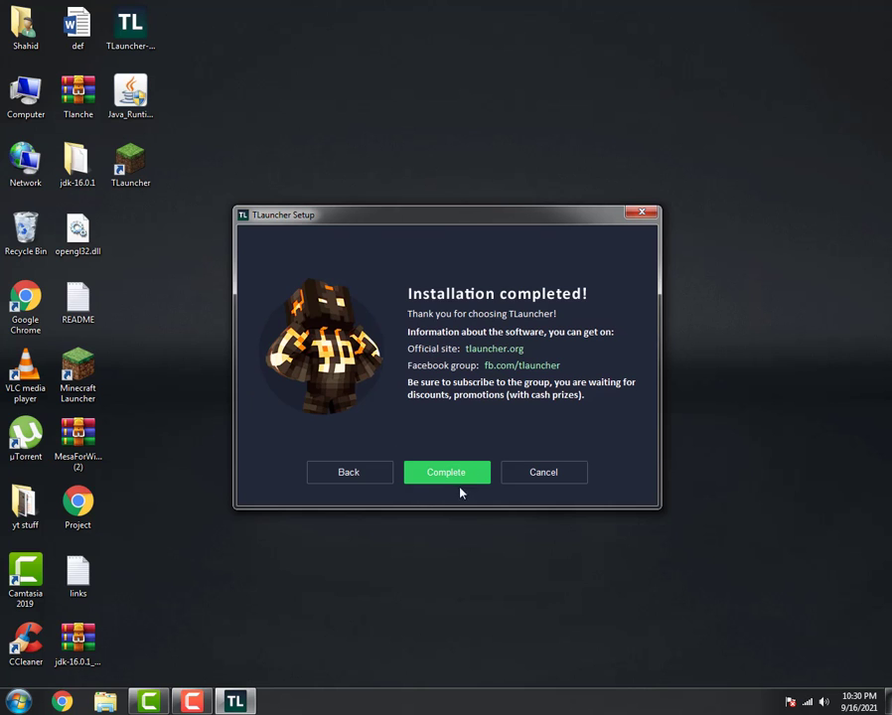
left_click(465, 478)
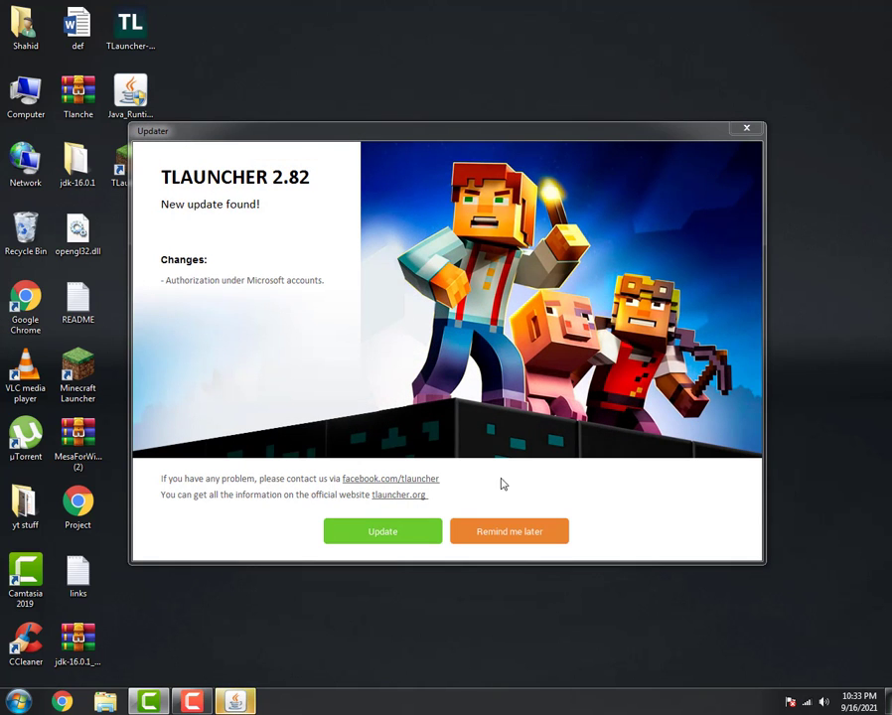
left_click(531, 537)
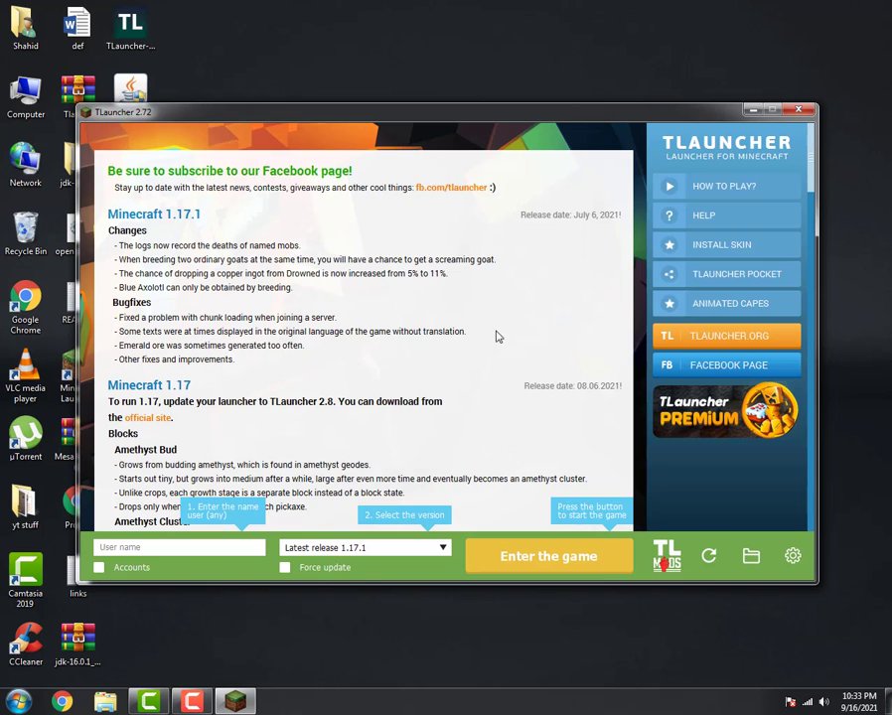
- Enter the player's user name and start Minecraft latest release 1.17.1, declining the version update
left_click(253, 546)
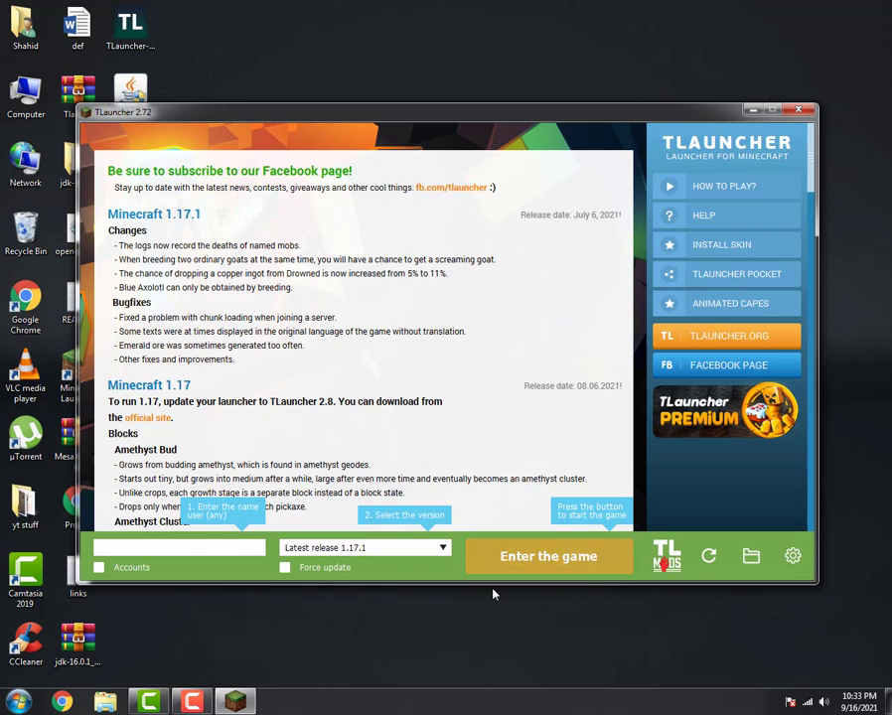
type("farhan")
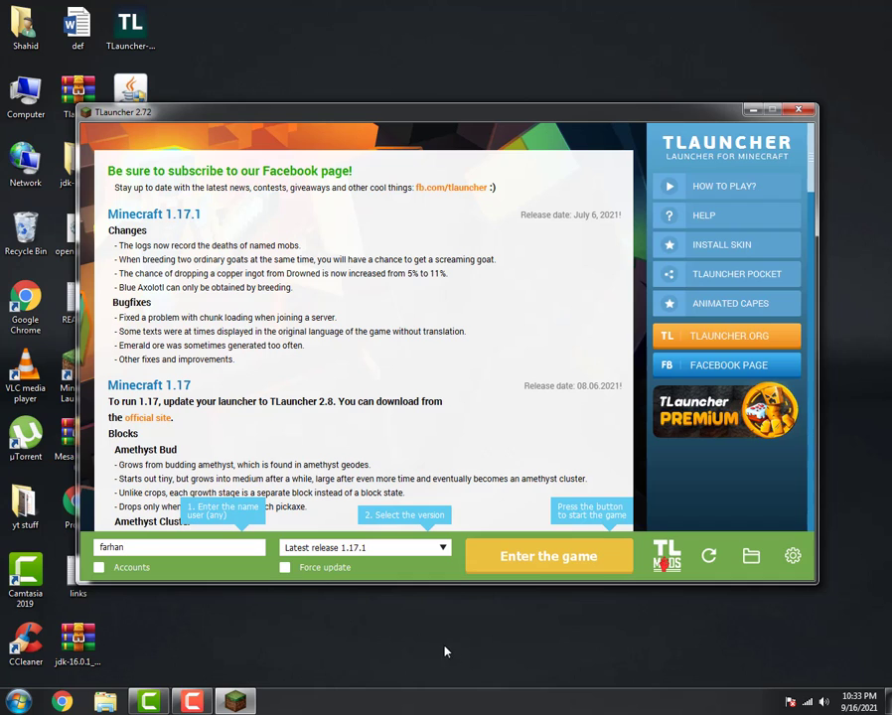
left_click(573, 564)
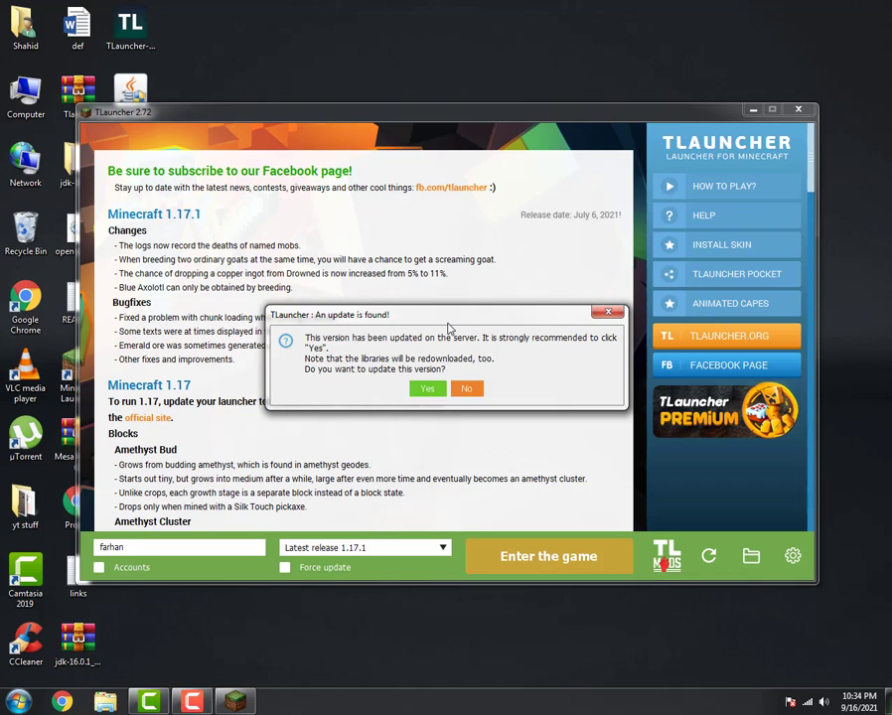
left_click(466, 388)
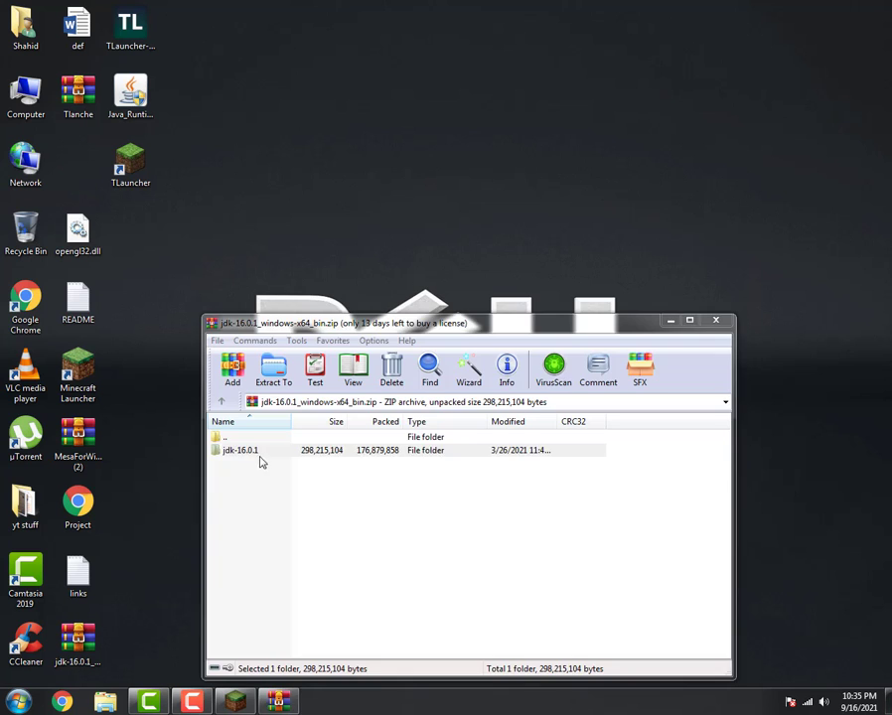
- Extract the jdk-16.0.1 folder from the JDK archive to the desktop and minimize the archive window
left_click(260, 455)
left_click(295, 463)
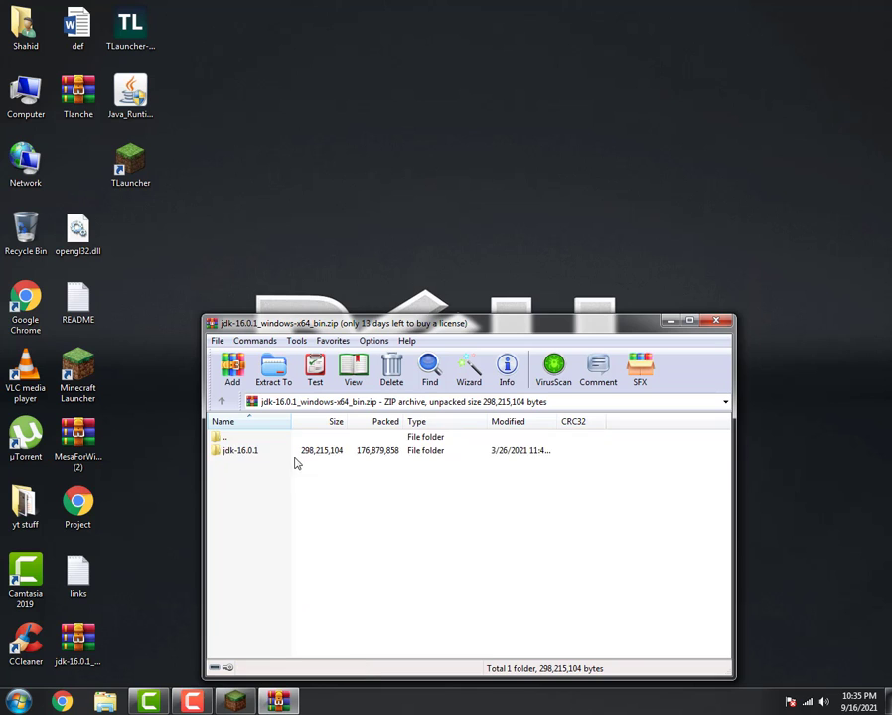
left_click_drag(288, 452, 171, 354)
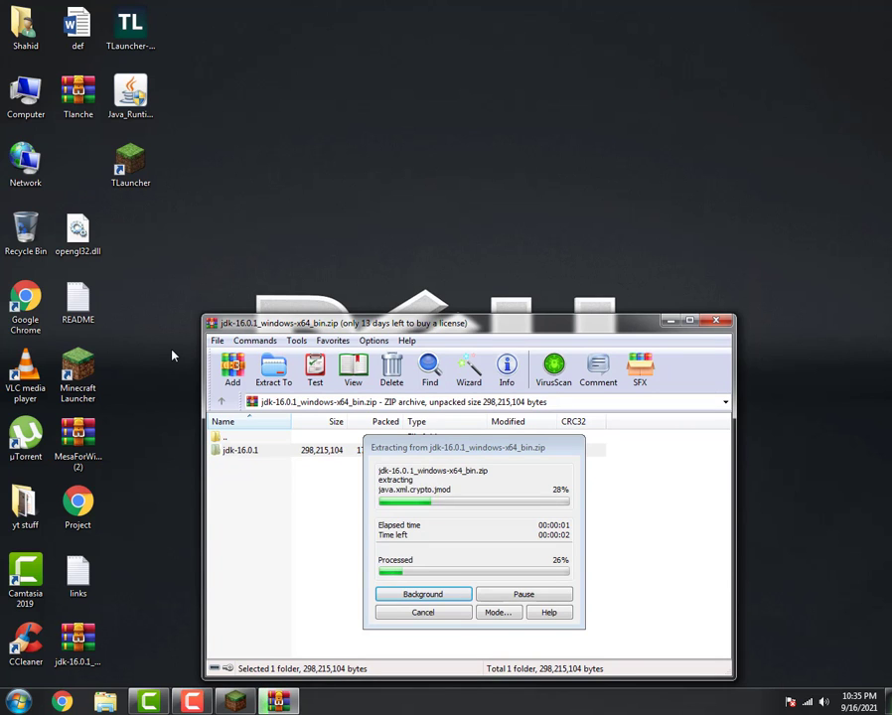
left_click(667, 322)
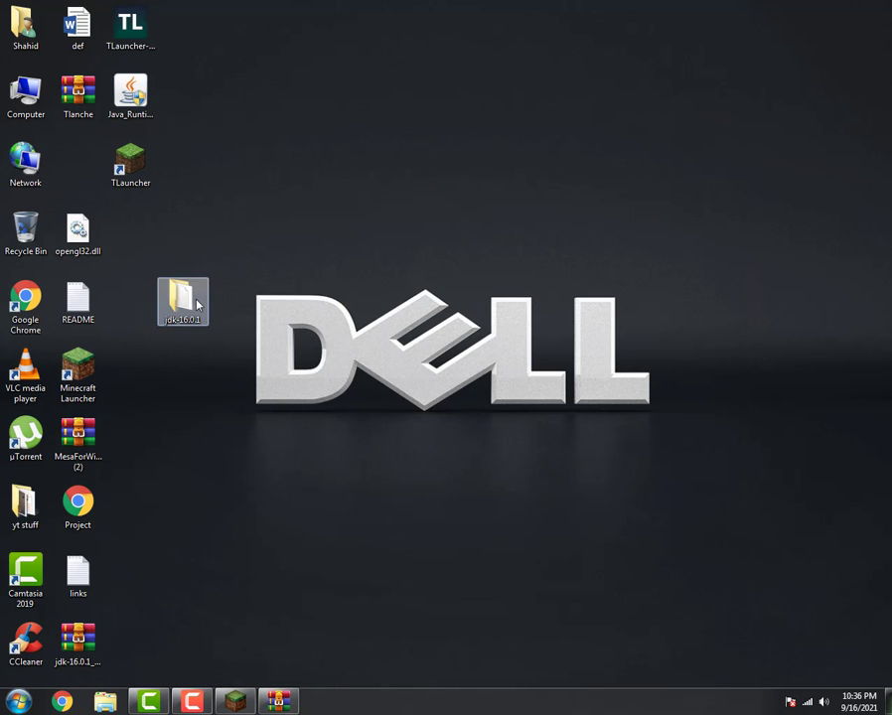
left_click_drag(304, 234, 104, 360)
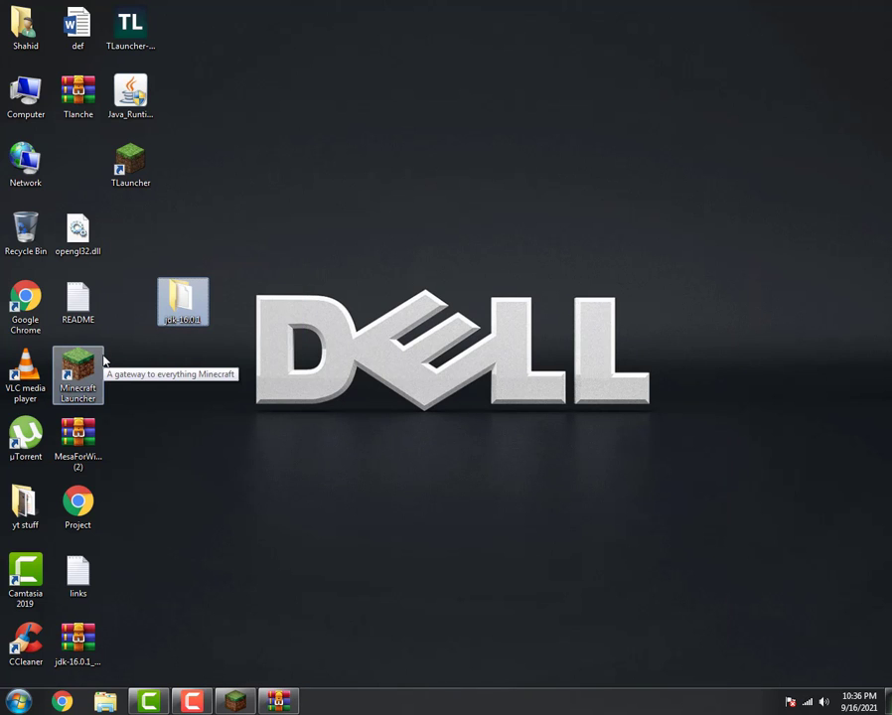
- Paste the jdk-16.0.1 folder into C:\Program Files (x86)\Java and deal with the existing folder of that name
double_click(28, 111)
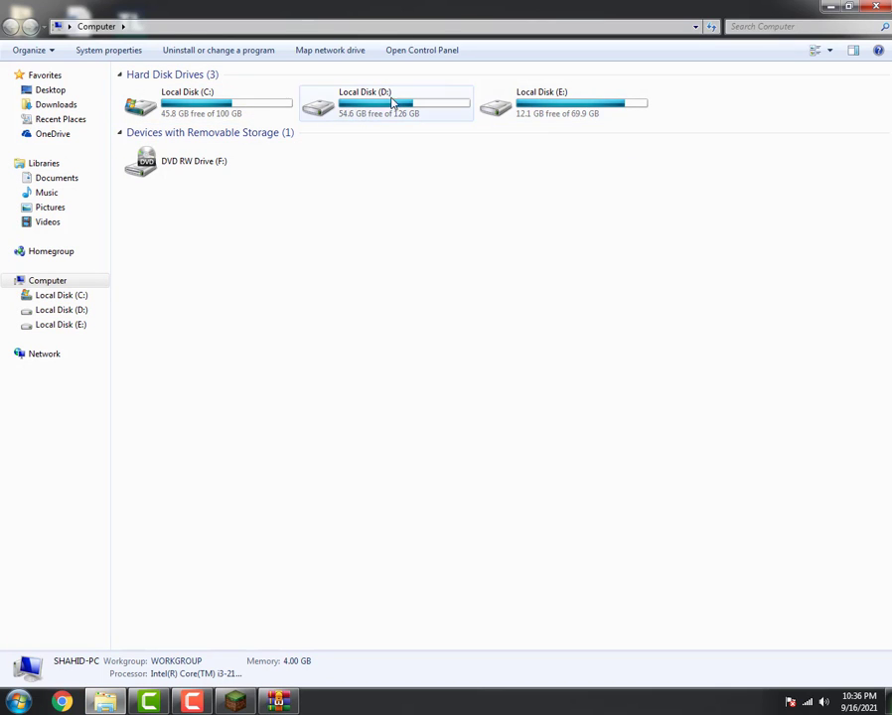
double_click(206, 111)
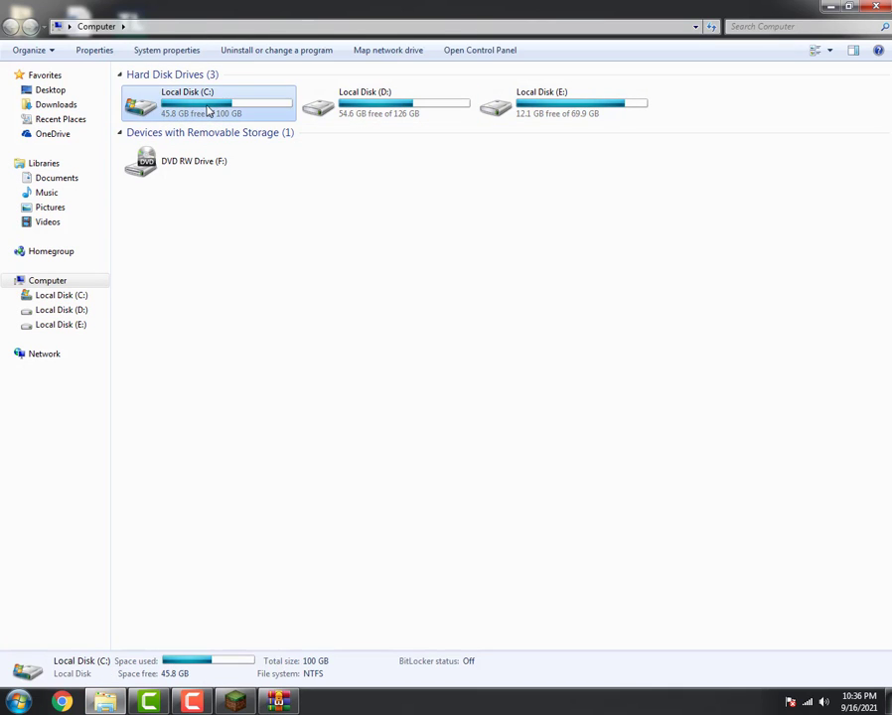
double_click(207, 136)
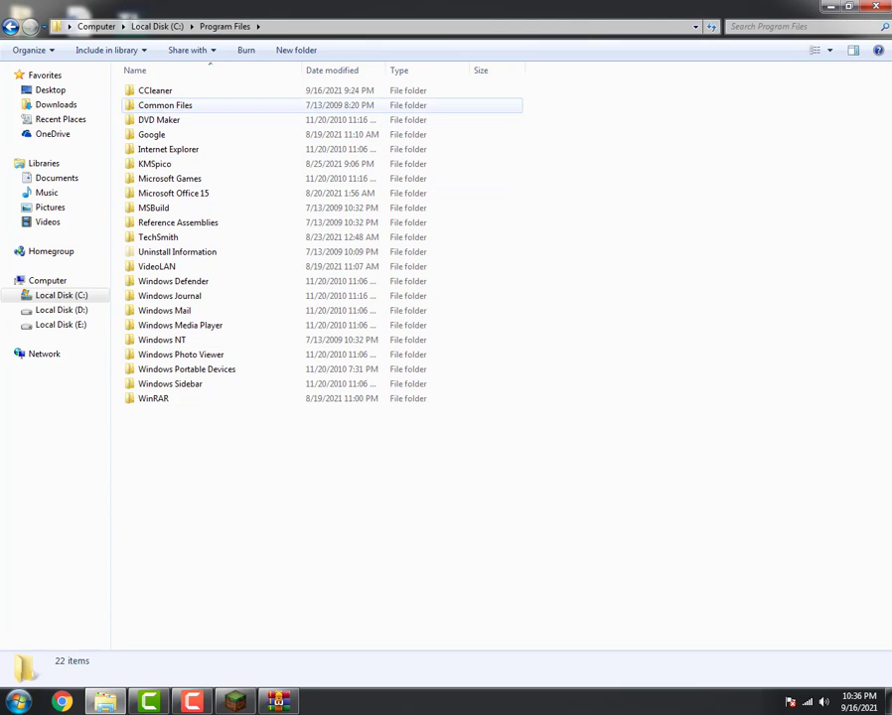
left_click(10, 26)
double_click(174, 151)
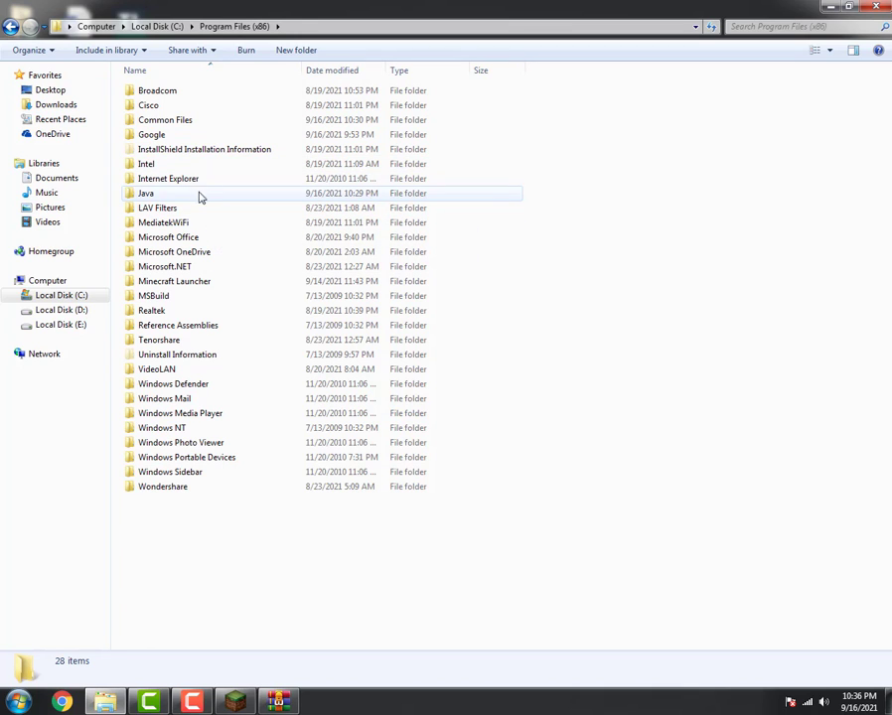
double_click(198, 196)
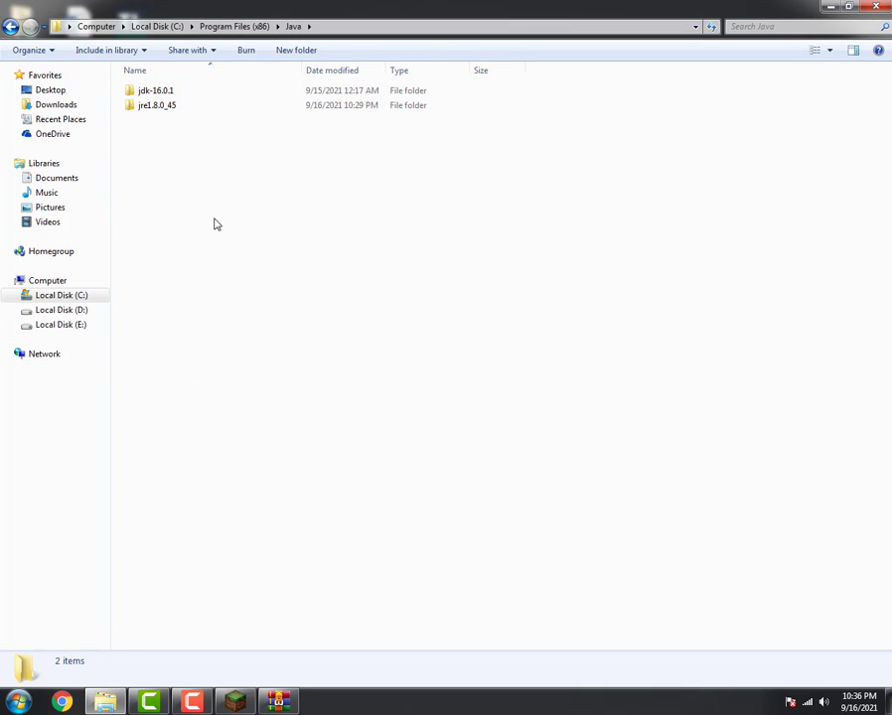
key("ctrl+v")
left_click(525, 482)
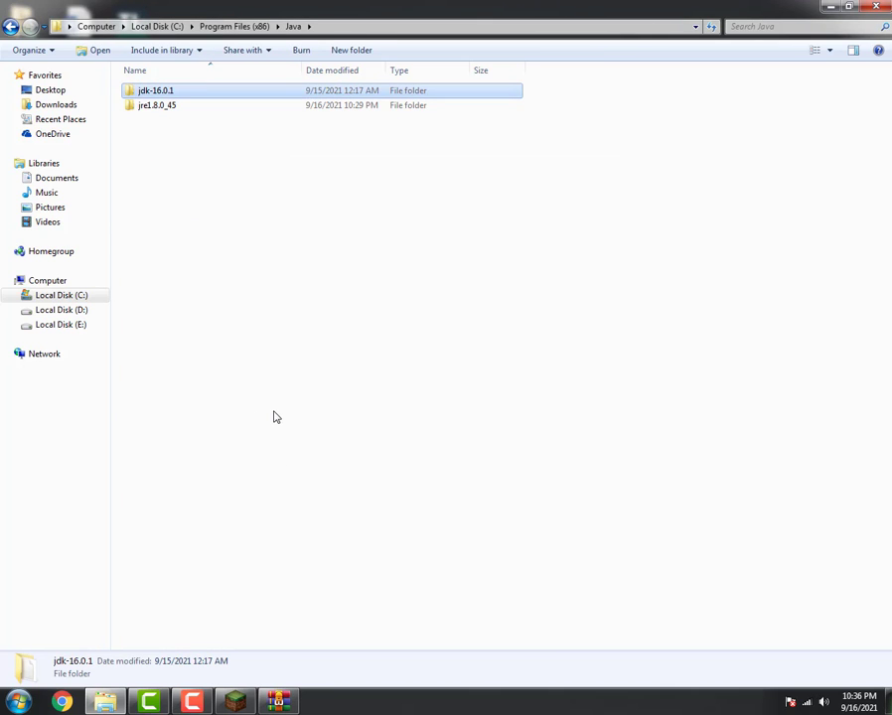
left_click(323, 300)
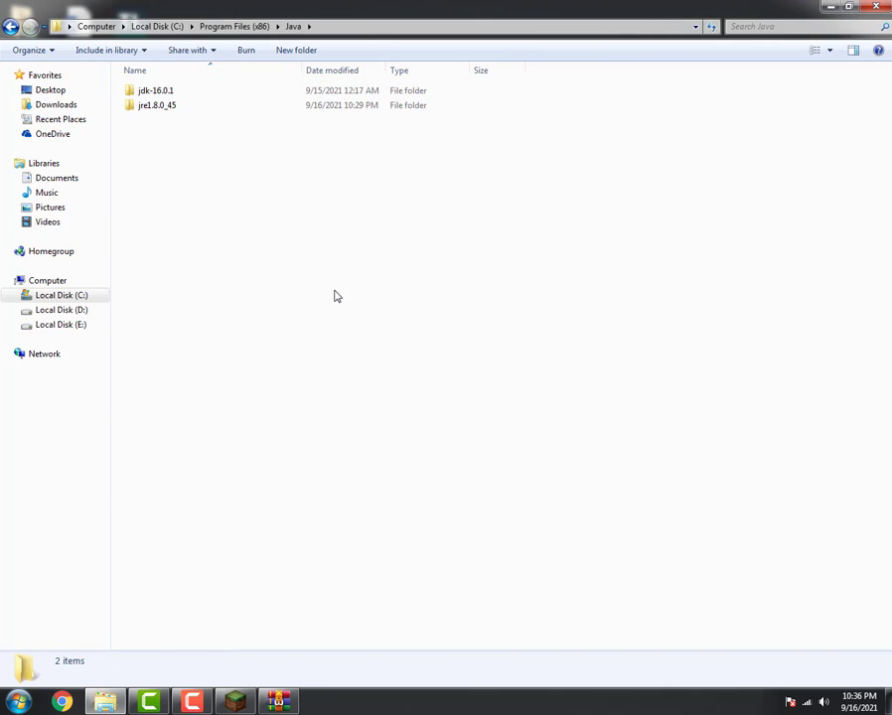
- Examine the contents of the jdk-16.0.1 and jre1.8.0_45 folders, then return to the desktop
double_click(210, 94)
left_click_drag(212, 231, 193, 90)
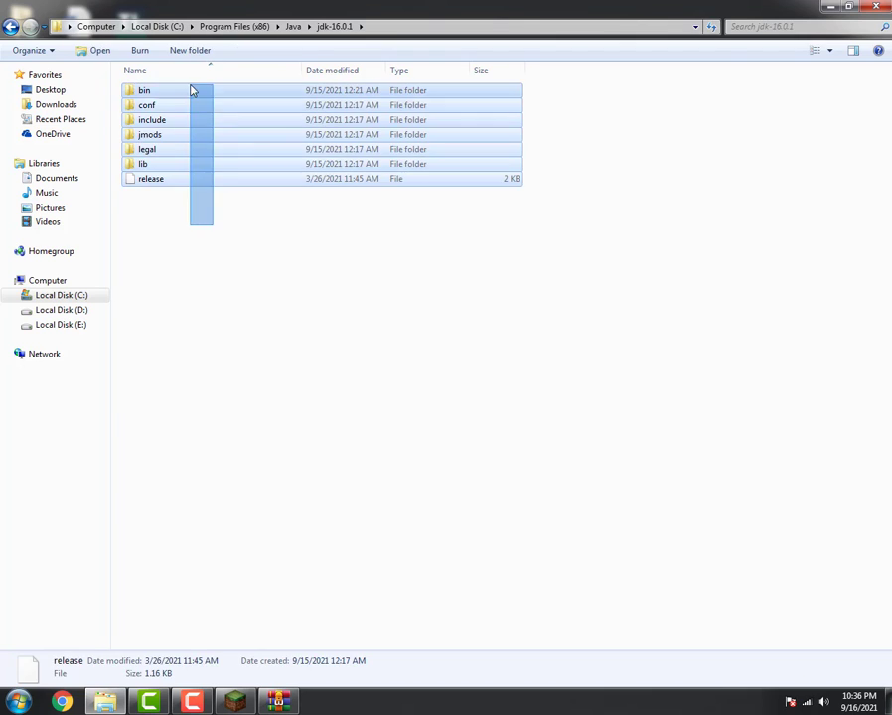
key("BackSpace")
double_click(215, 107)
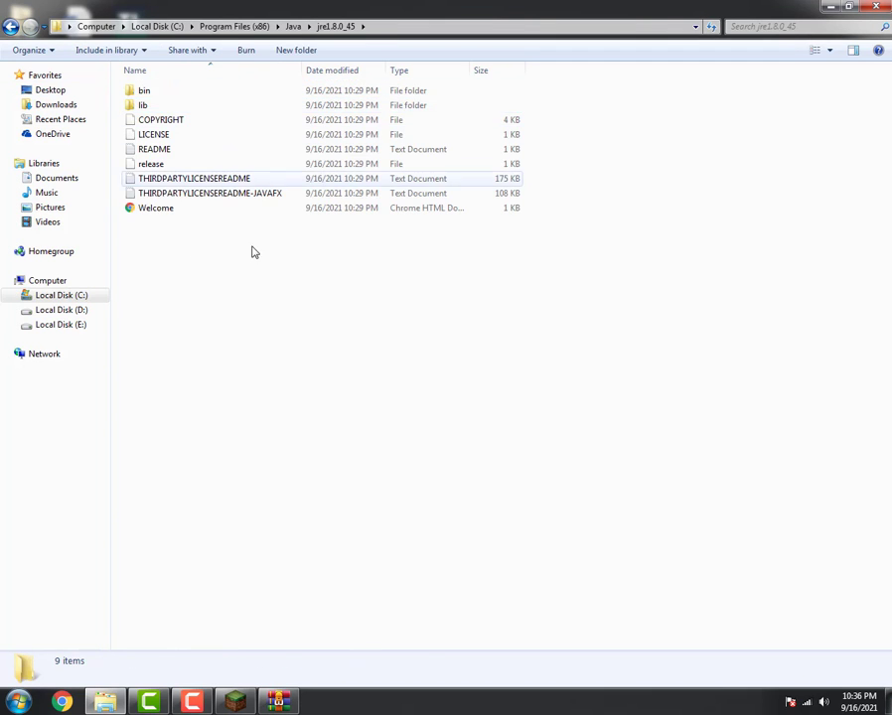
left_click_drag(252, 250, 7, 43)
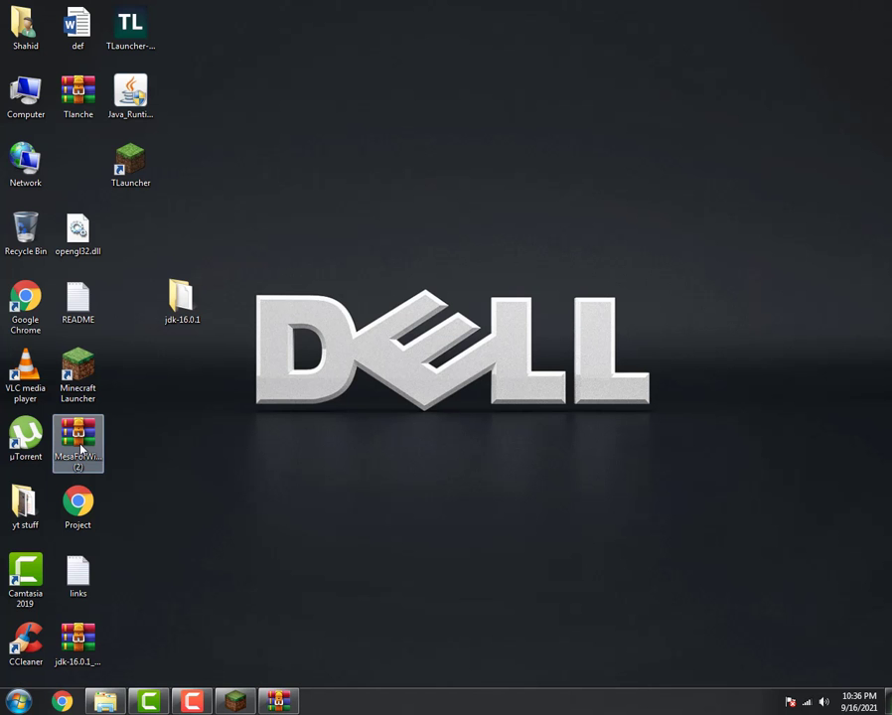
- Extract the MesaForWindows-x64-20.1.8 archive to the desktop without replacing existing files, and set opengl32.dll and README apart in free desktop space
left_click(82, 449)
right_click(81, 443)
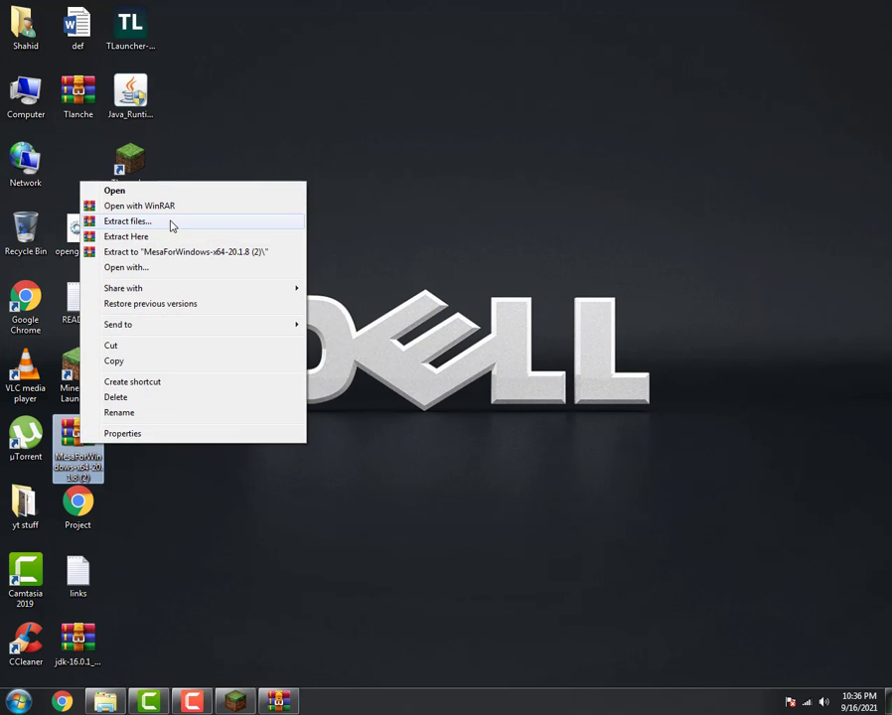
left_click(172, 236)
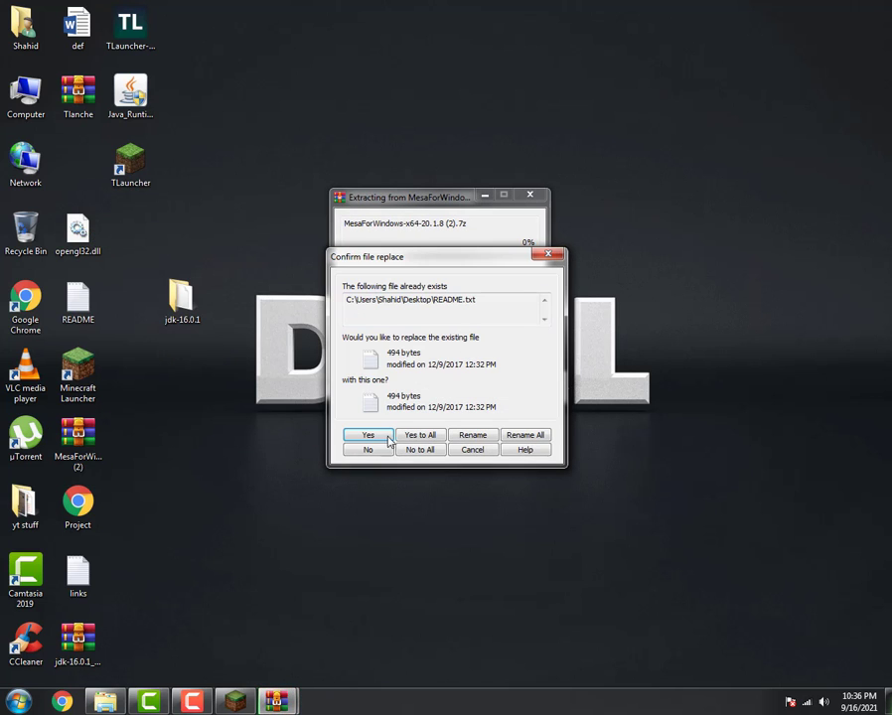
left_click(418, 450)
left_click_drag(117, 248, 386, 305)
- Copy opengl32.dll and README into the bin folder of jdk-16.0.1, keeping both versions of the duplicate files, and close the folder window
left_click_drag(605, 210, 367, 385)
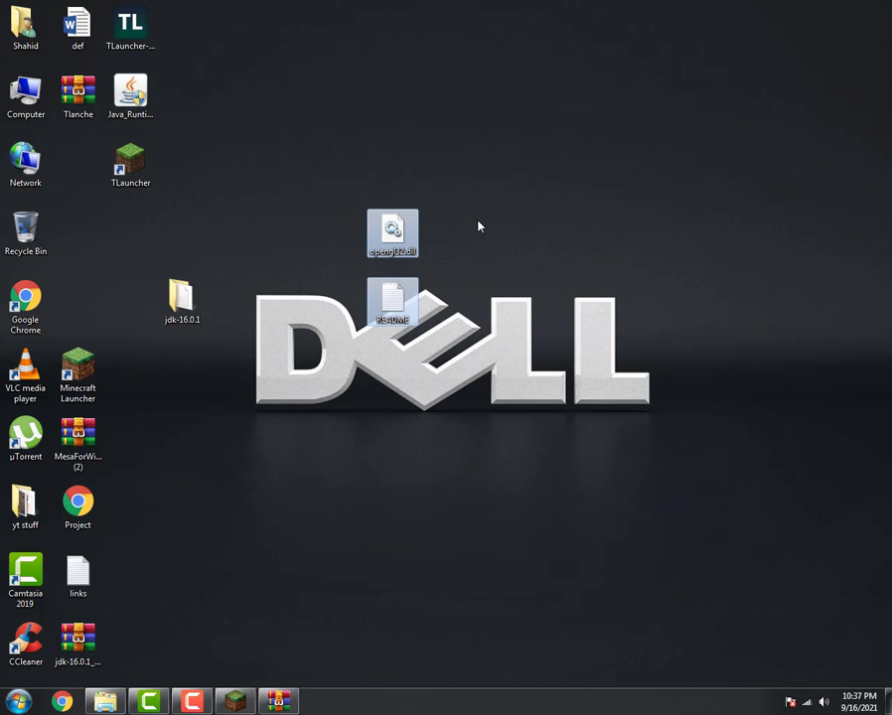
left_click_drag(482, 217, 407, 355)
double_click(175, 94)
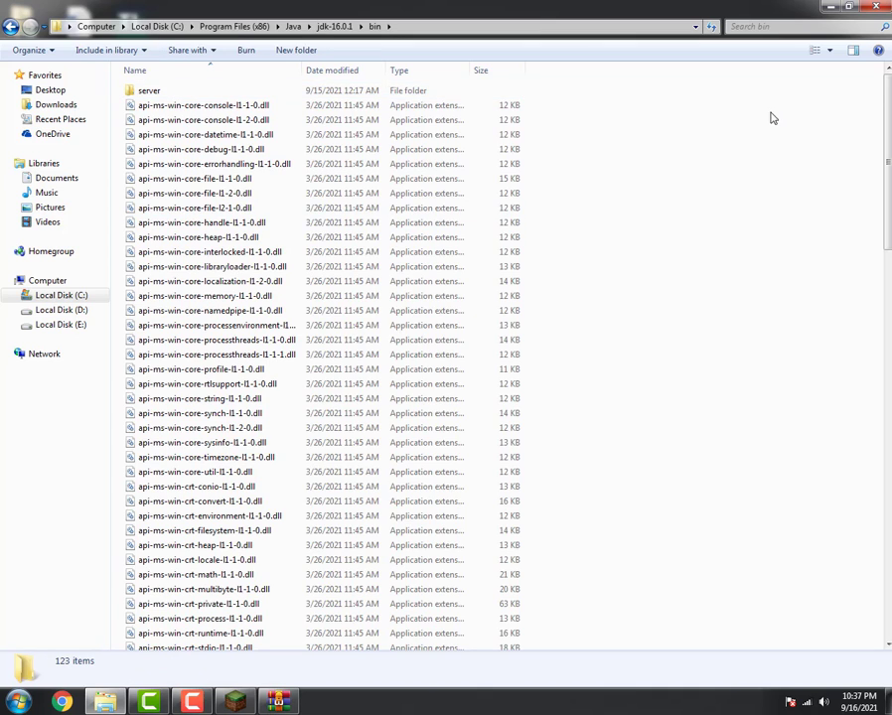
key("ctrl+v")
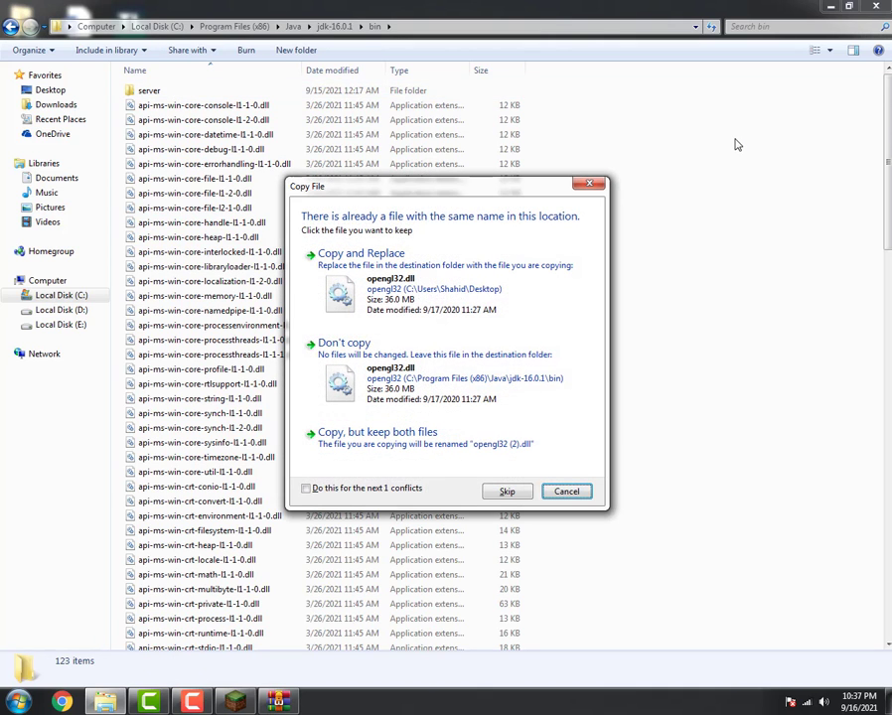
left_click(487, 452)
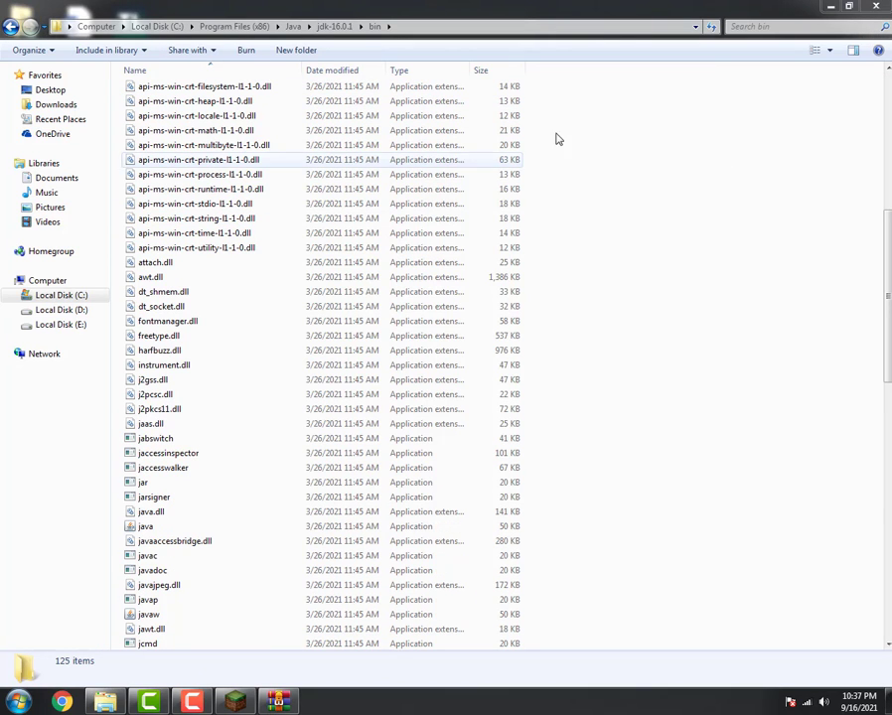
left_click(877, 7)
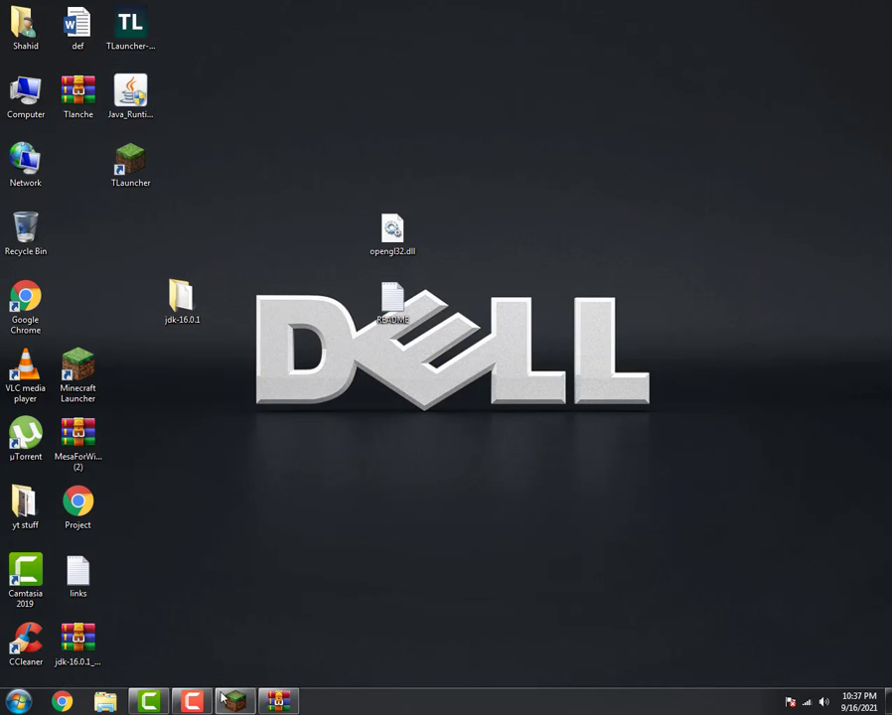
- Set TLauncher's Java path to C:\Program Files (x86)\Java\jdk-16.0.1\bin\javaw.exe and save the Minecraft settings
left_click(229, 700)
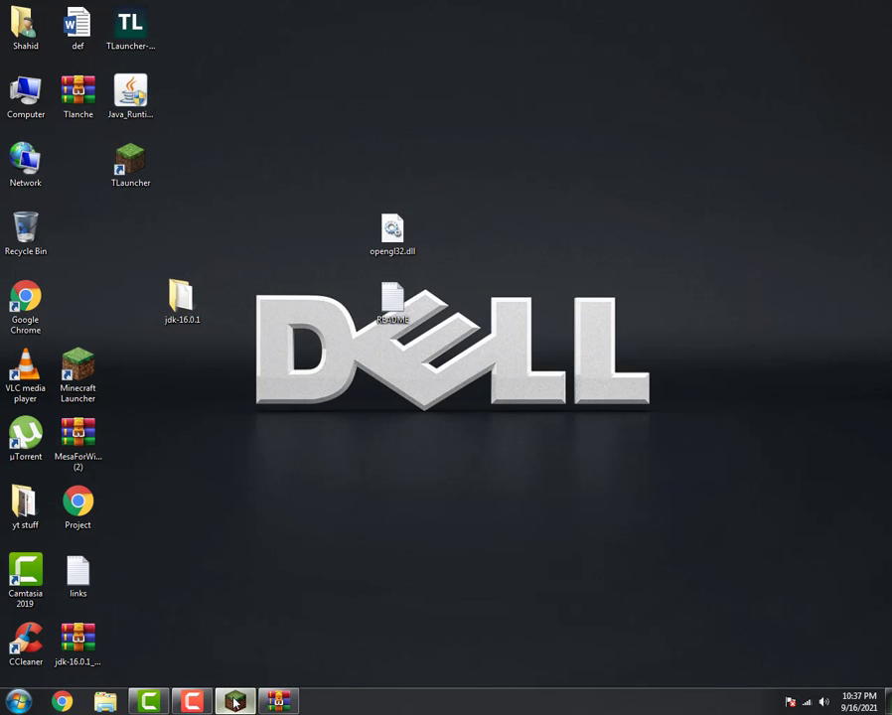
left_click(773, 566)
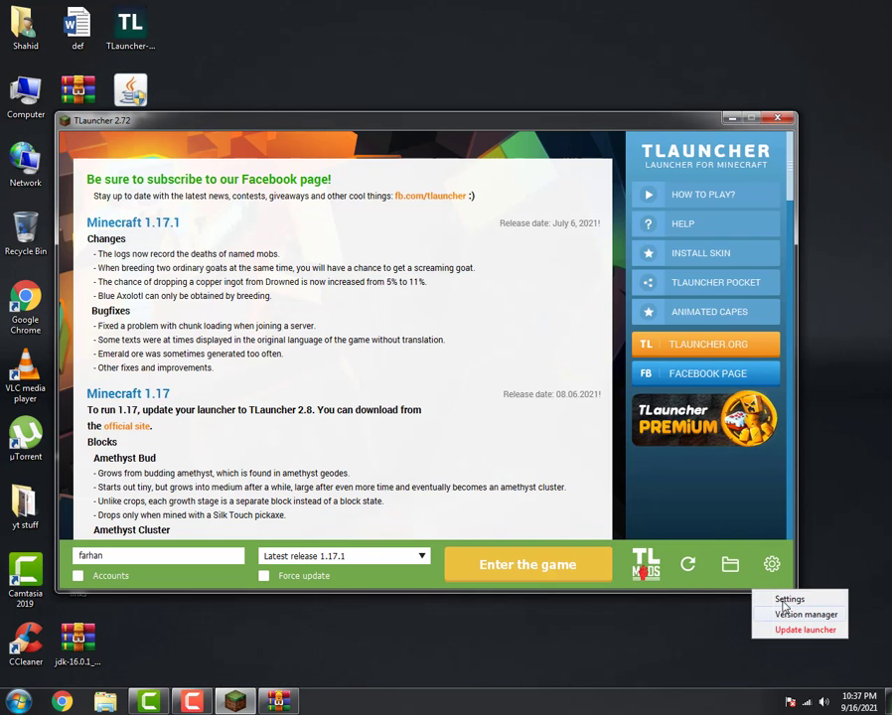
left_click(785, 594)
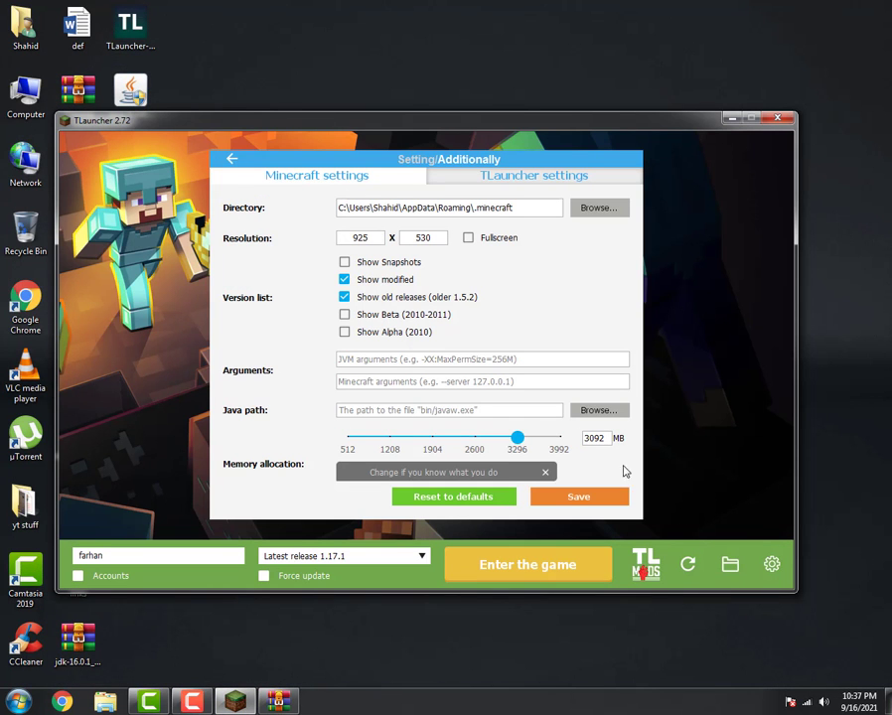
left_click(594, 411)
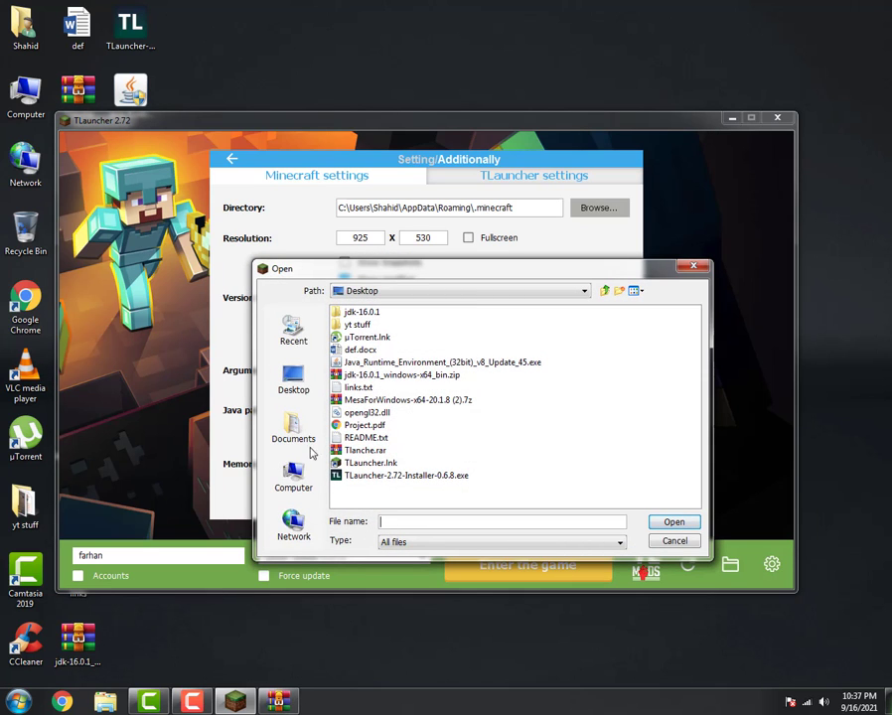
left_click(293, 476)
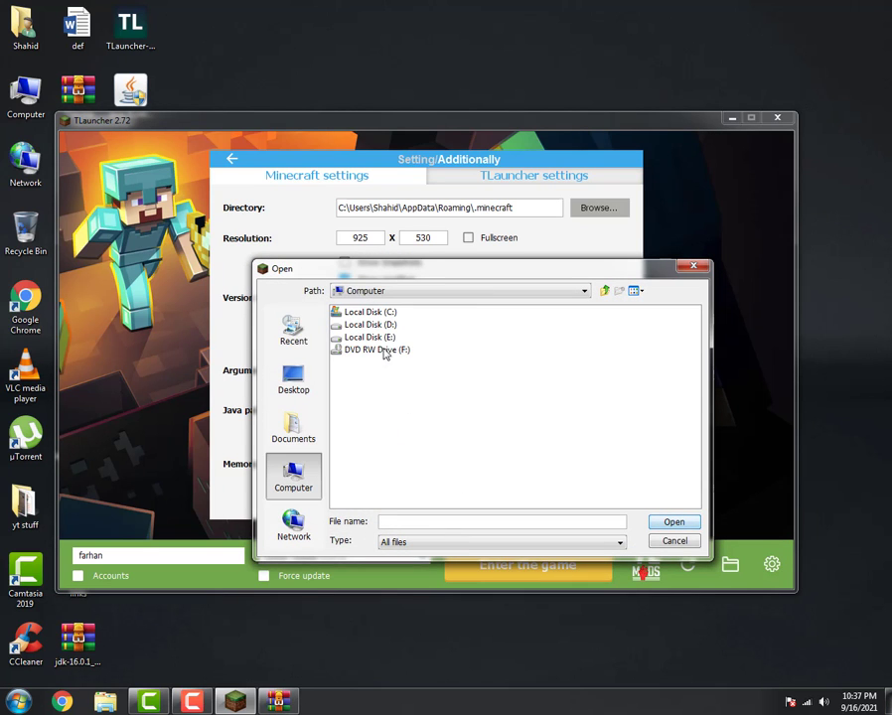
double_click(370, 312)
double_click(375, 364)
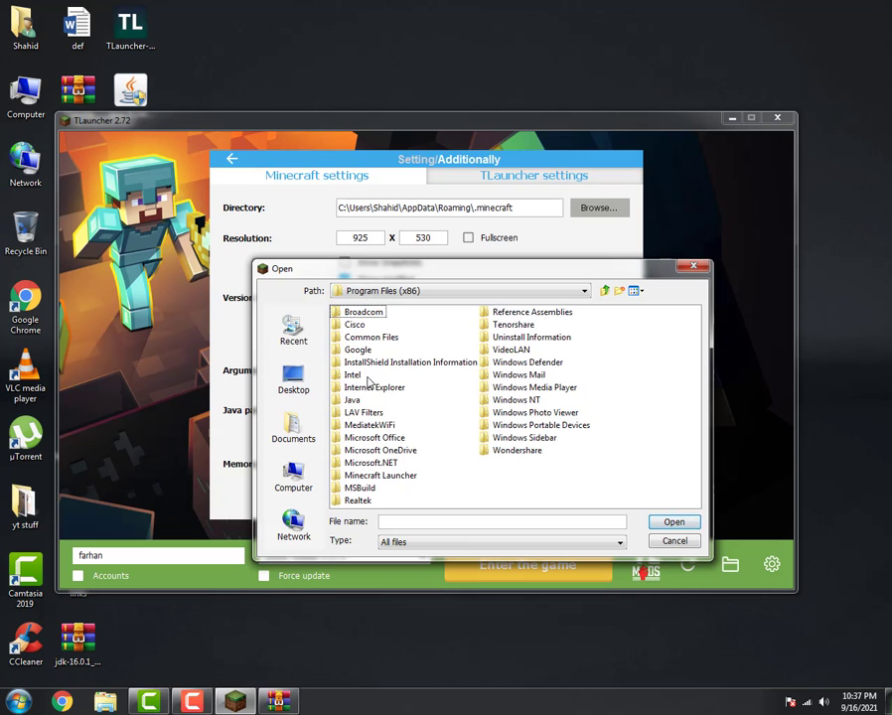
double_click(354, 400)
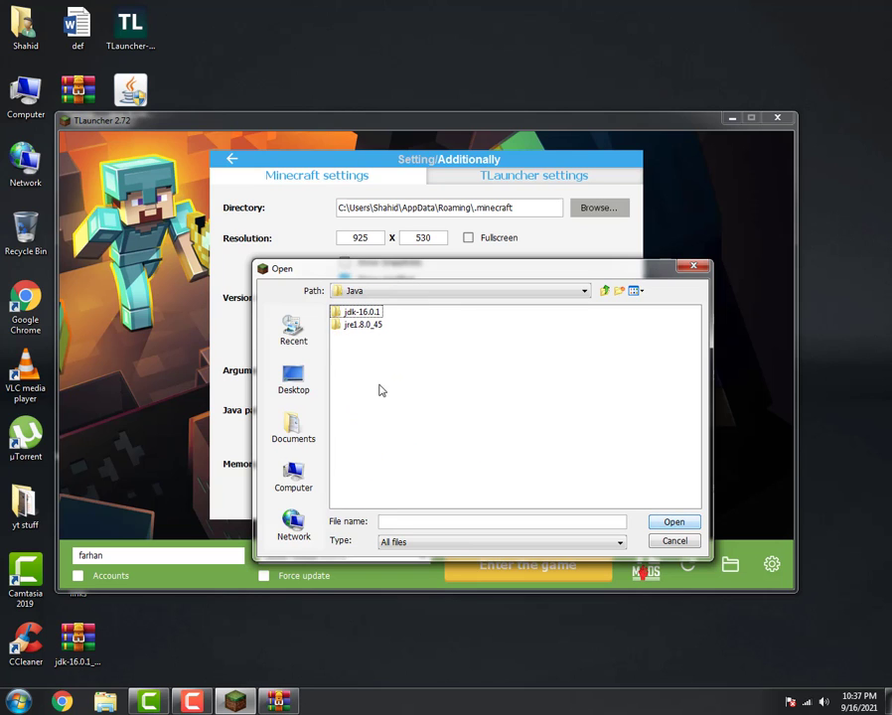
double_click(361, 312)
double_click(351, 312)
key("j")
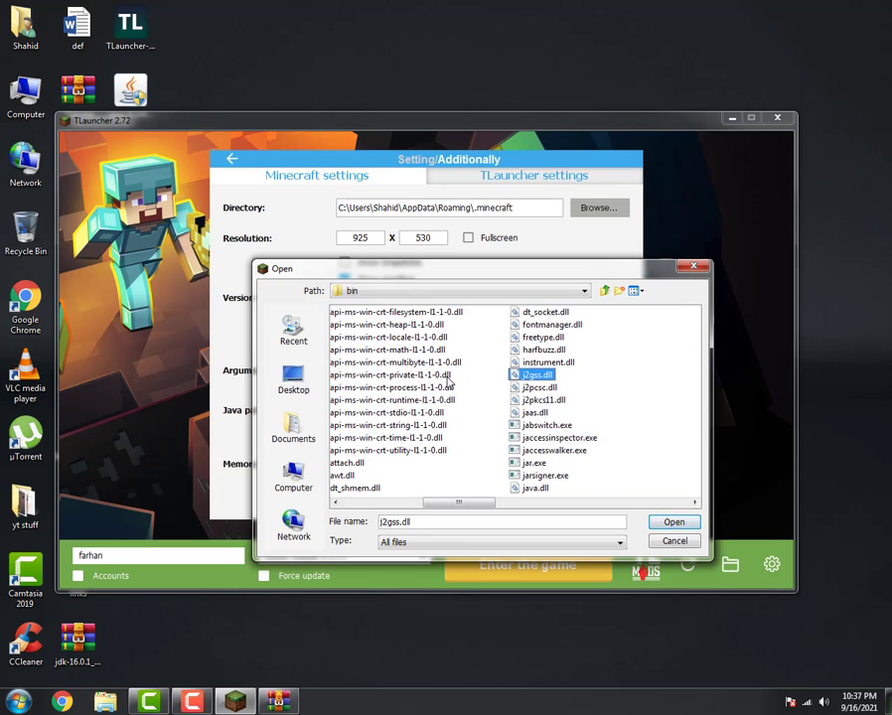
key("Down")
key("Down")
key("Down")
key("Down")
key("Down")
key("Down")
key("Down")
key("Down")
key("Down")
key("Down")
key("Down")
key("Down")
key("Down")
key("Down")
key("Down")
key("Down")
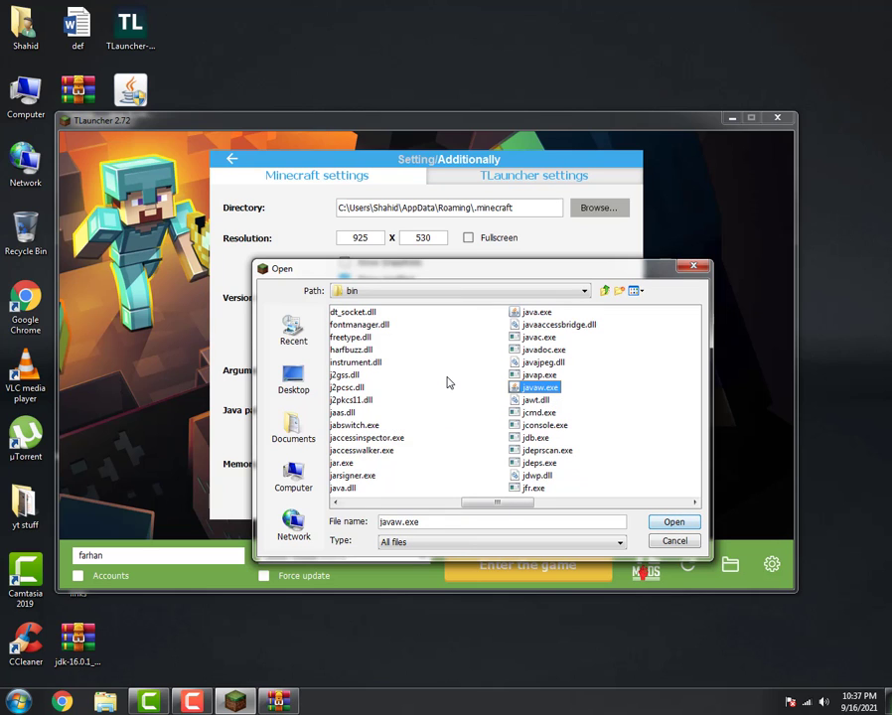
left_click(673, 521)
left_click(600, 500)
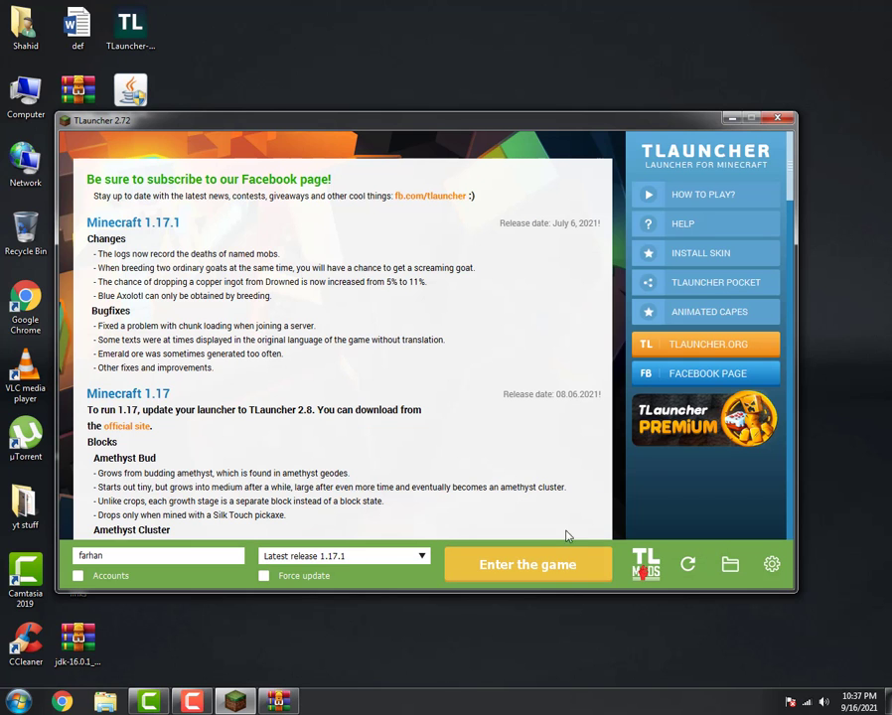
- Try to start Minecraft latest release 1.17.1 and dismiss the Java Virtual Machine Launcher dialog
left_click(548, 562)
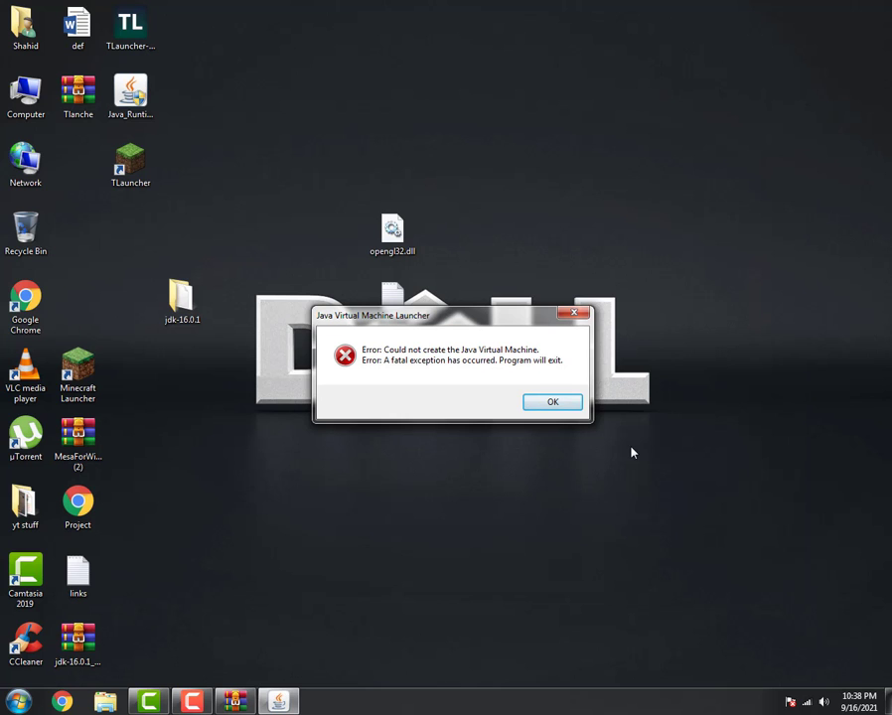
left_click(551, 401)
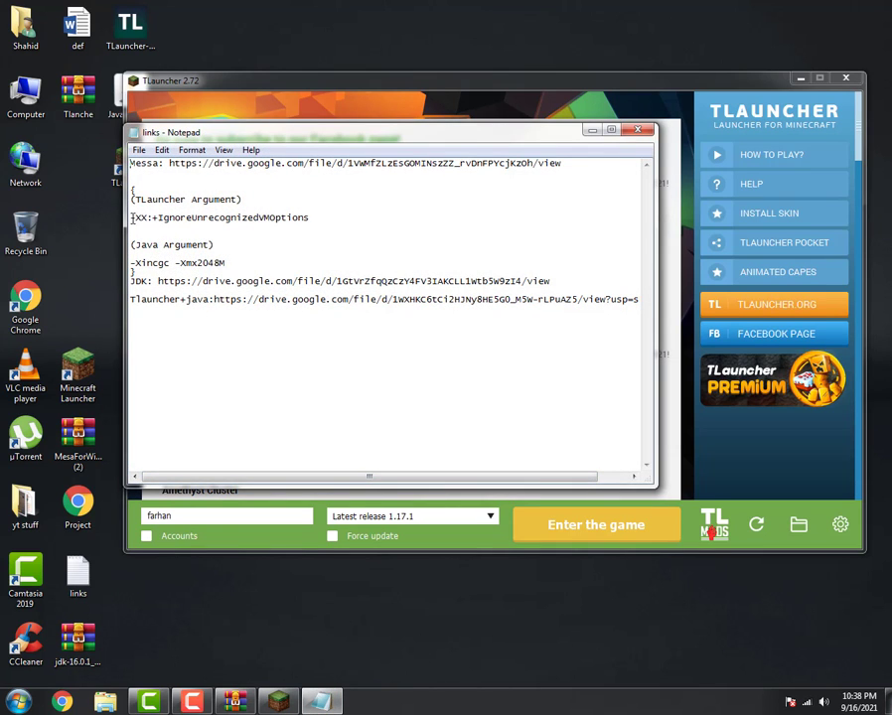
- Copy -XX:+IgnoreUnrecognizedVMOptions from the links note into TLauncher's JVM arguments and save the settings
left_click_drag(130, 219, 309, 231)
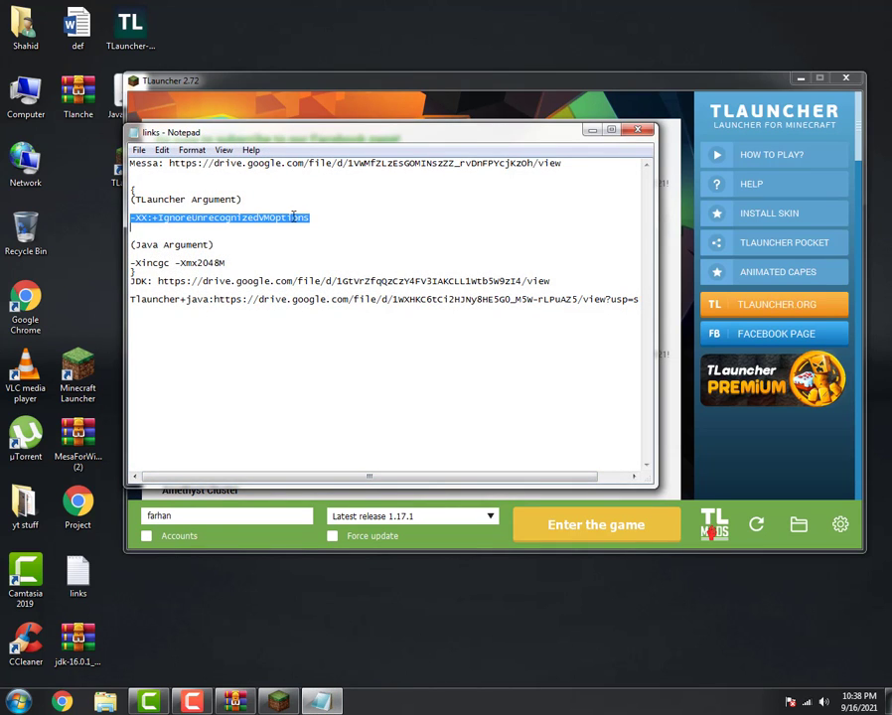
right_click(293, 215)
left_click(327, 260)
left_click(841, 525)
left_click(829, 558)
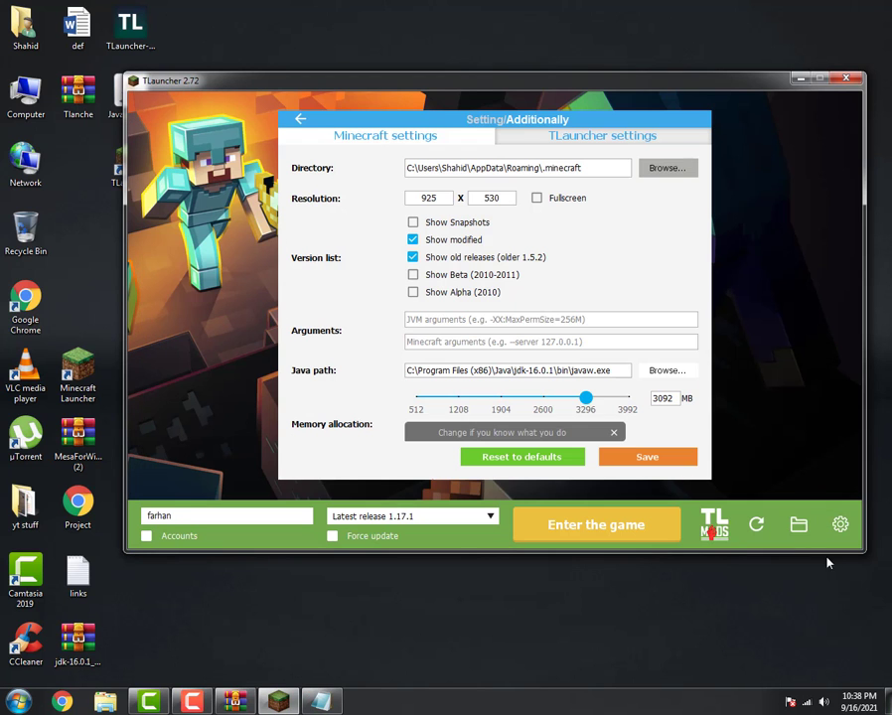
left_click(427, 320)
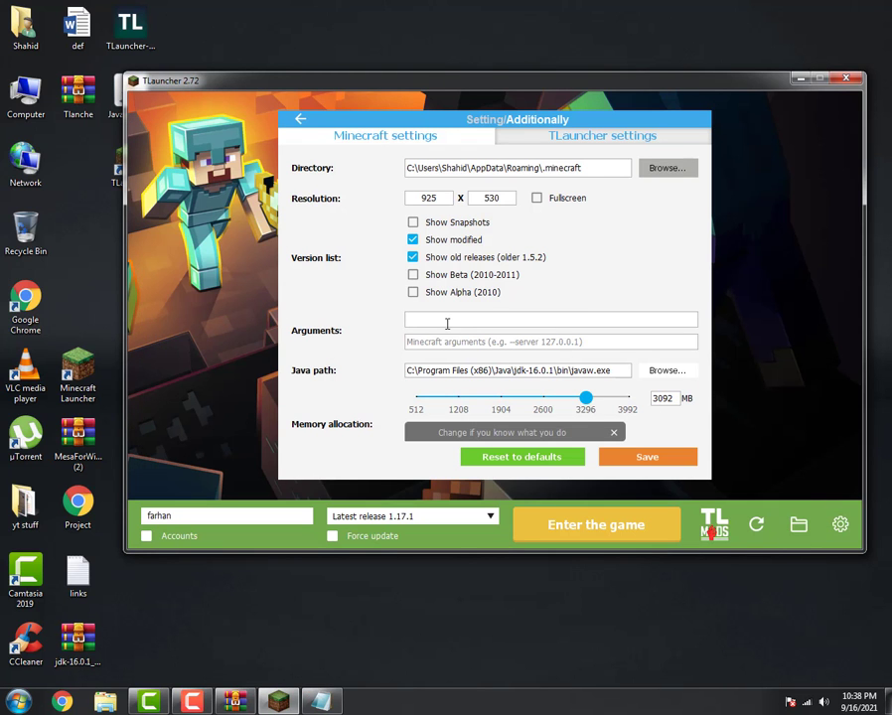
key("ctrl+v")
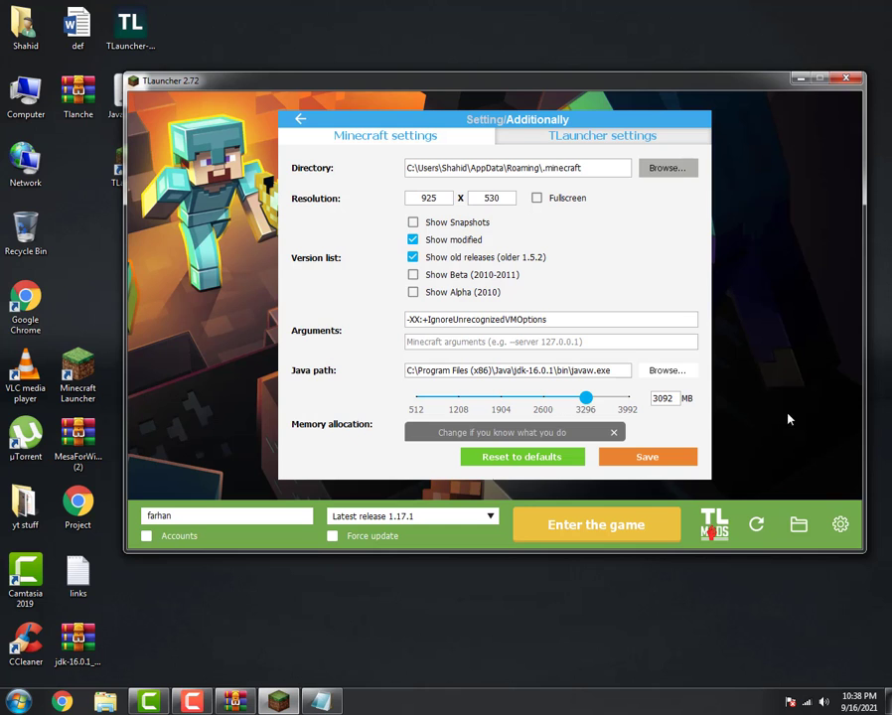
left_click(651, 459)
- Find Java (32-bit) in the Control Panel, open its settings and minimize the Control Panel window
mouse_move(373, 625)
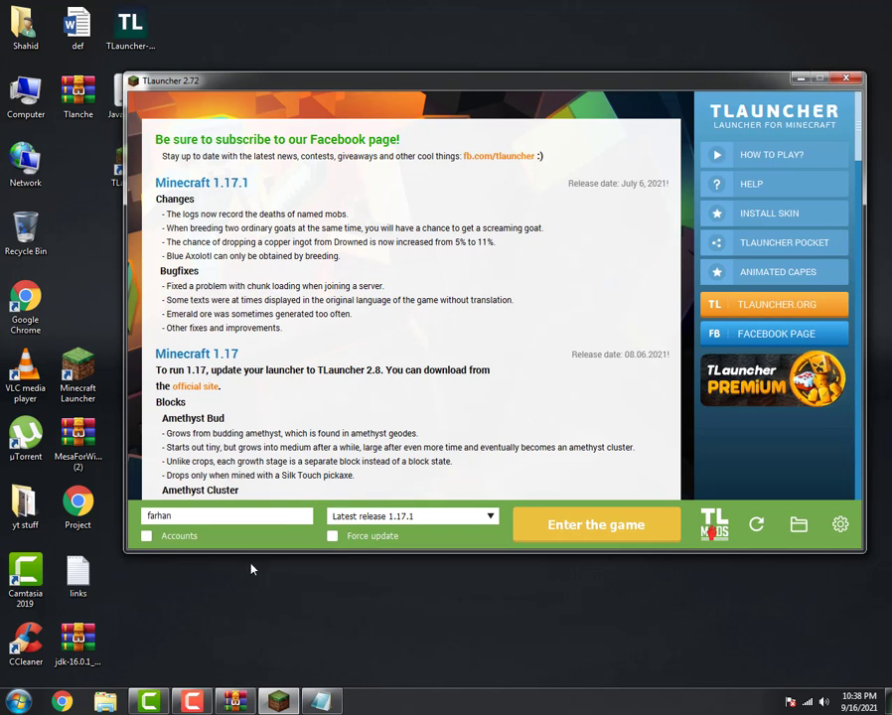
key("super")
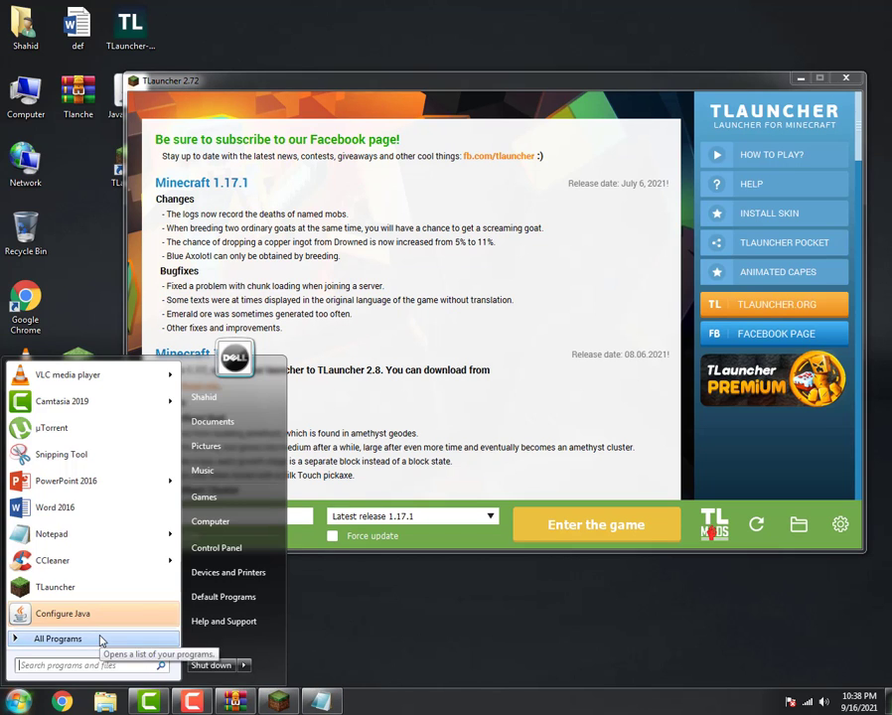
type("contr")
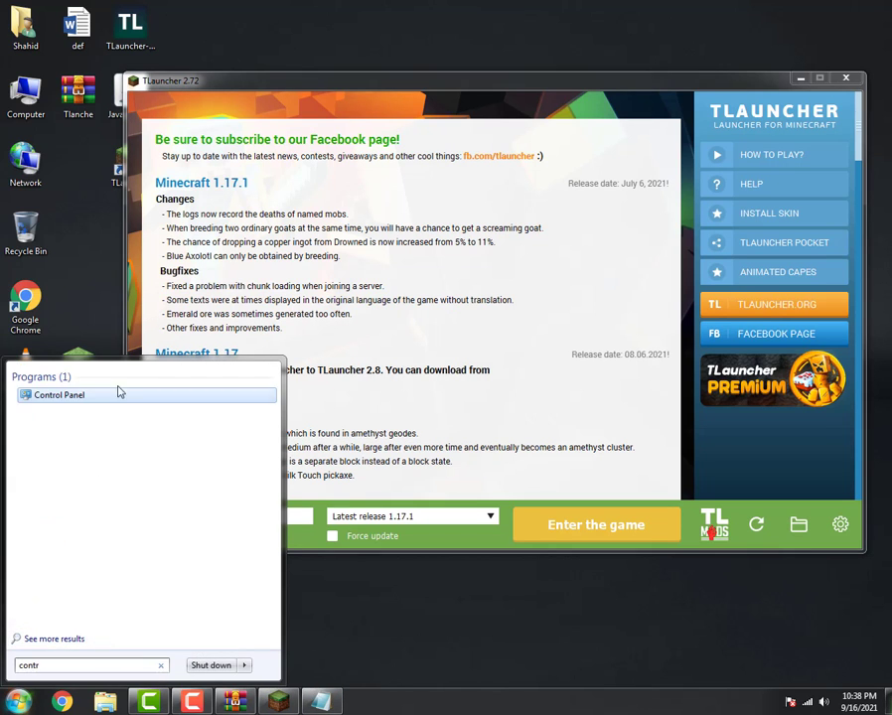
left_click(96, 397)
type("j")
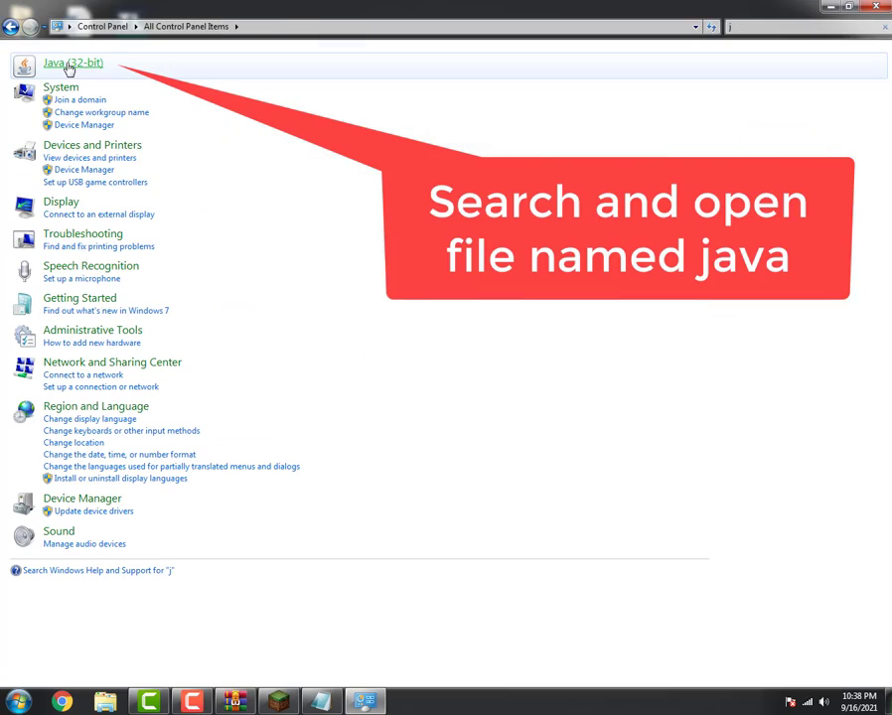
left_click(831, 8)
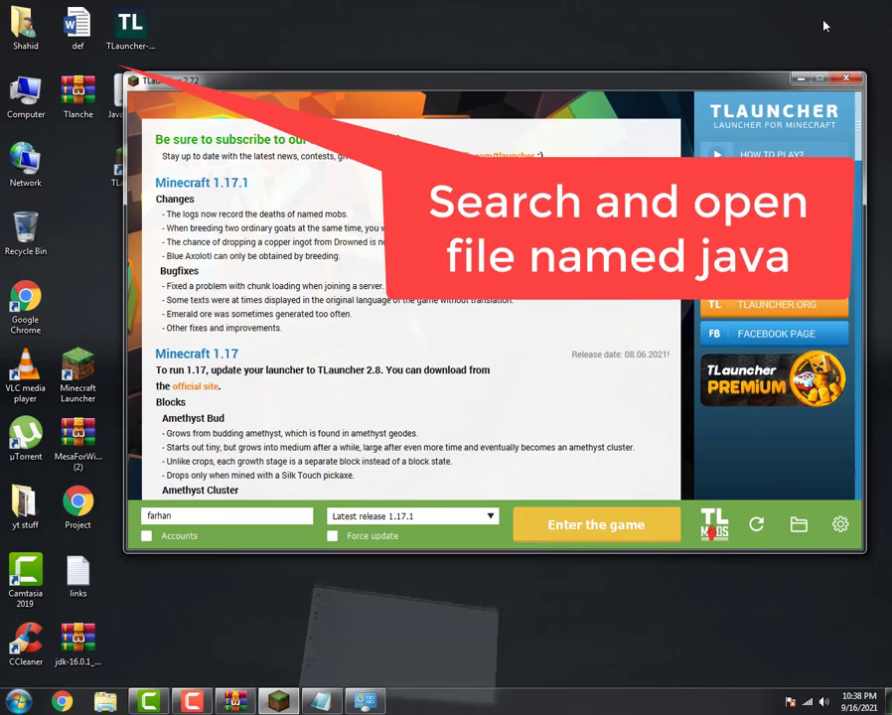
- Copy the Java argument -Xincgc -Xmx2048M from the links note on the desktop and close the note
double_click(77, 574)
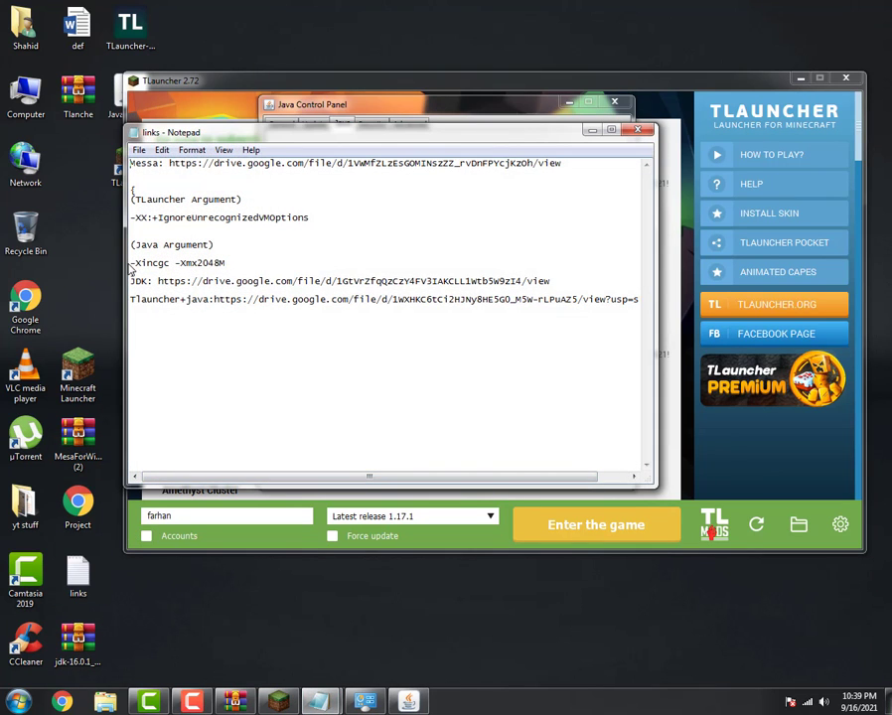
left_click_drag(130, 264, 286, 267)
right_click(225, 264)
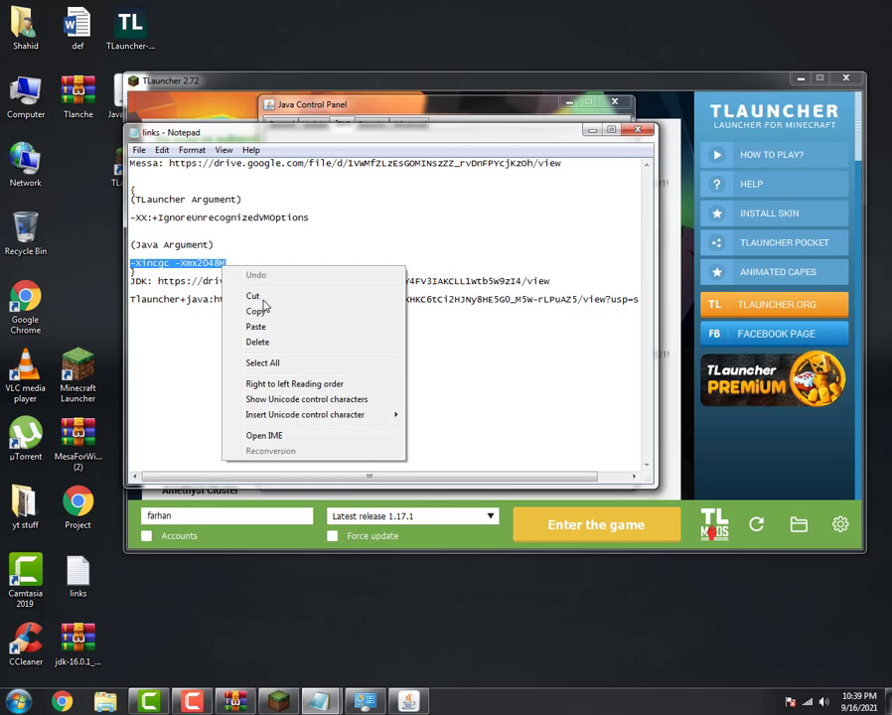
left_click(256, 310)
left_click(638, 130)
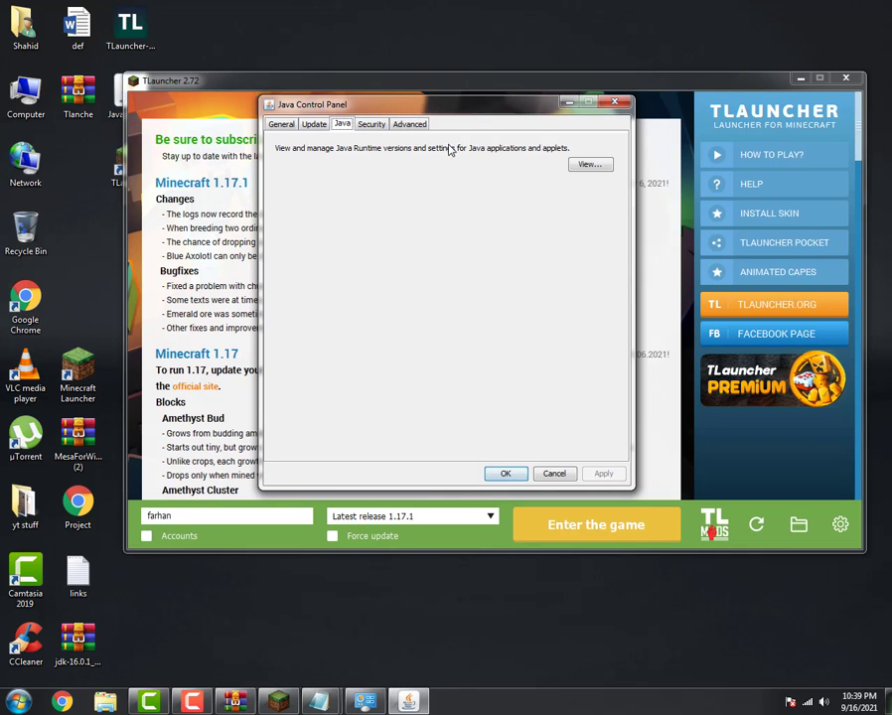
- Replace the runtime parameters of the Java 1.8.0_45 entry with -Xincgc -Xmx2048M and confirm the Java settings
left_click(589, 163)
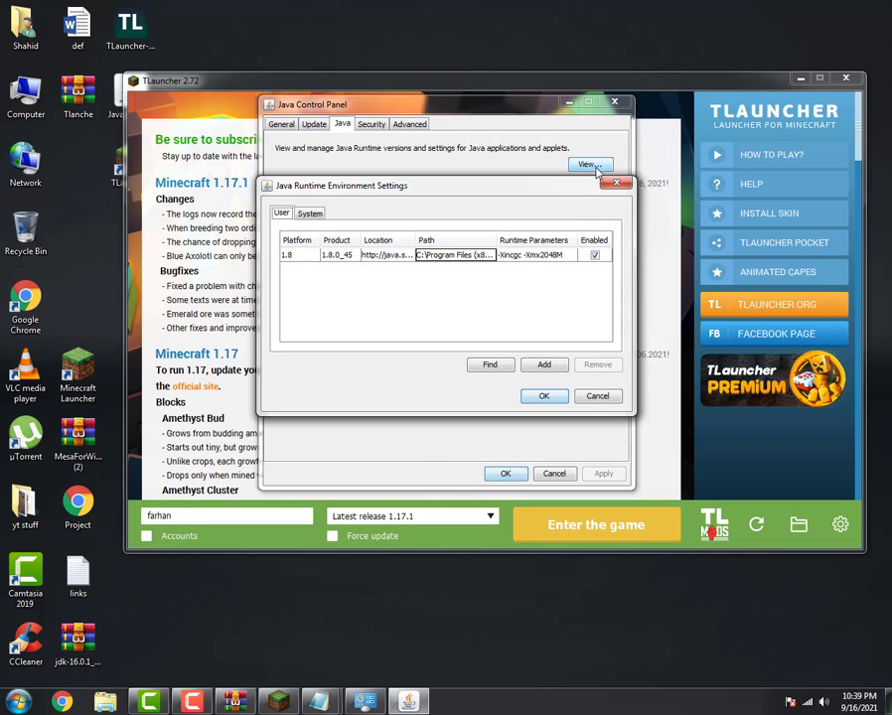
double_click(532, 256)
double_click(530, 256)
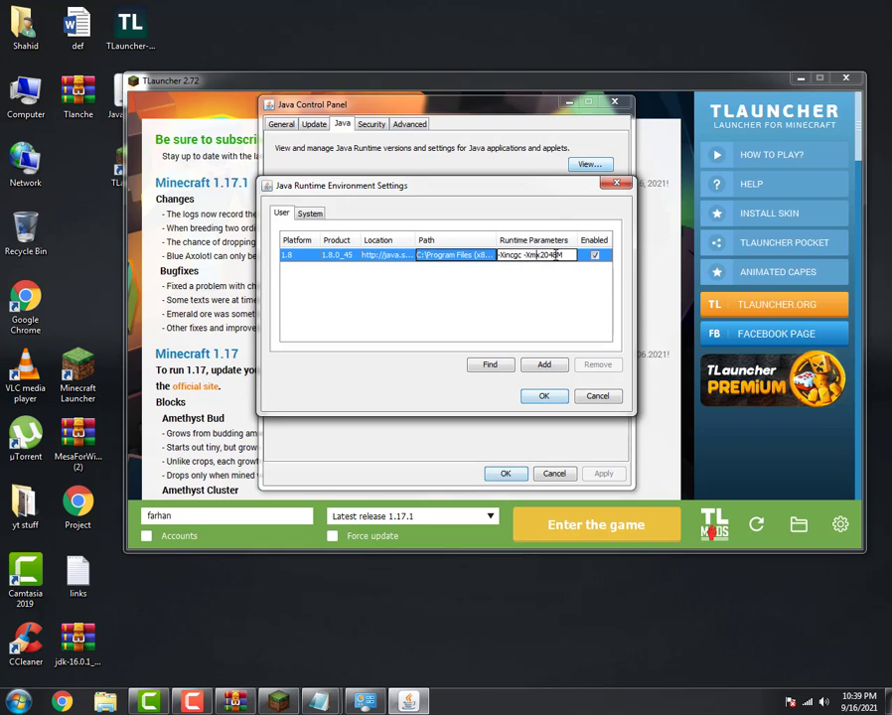
triple_click(548, 255)
key("ctrl+x")
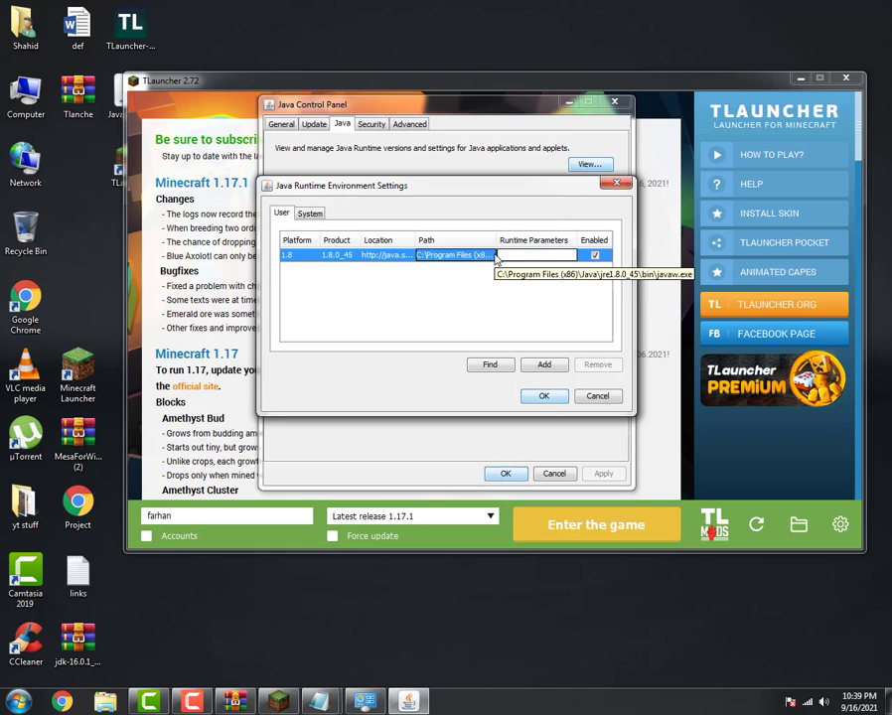
key("ctrl+v")
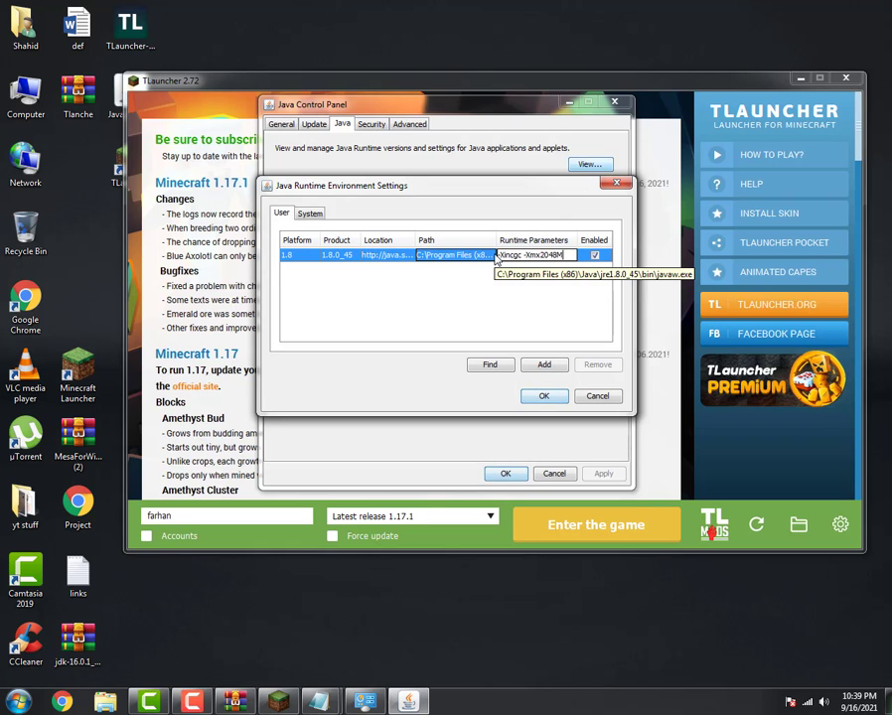
left_click(544, 396)
left_click(618, 475)
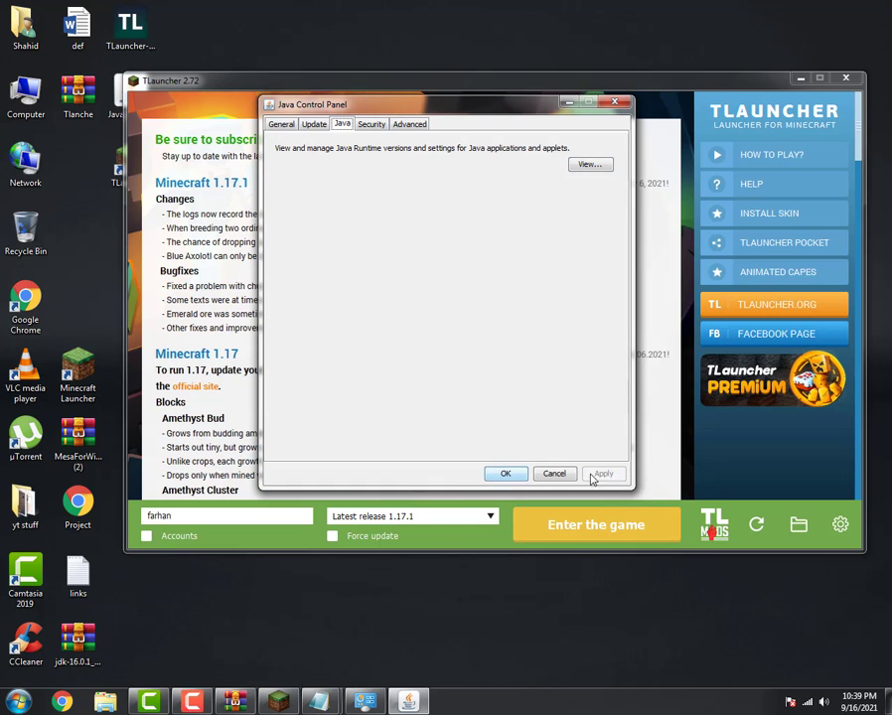
left_click(506, 474)
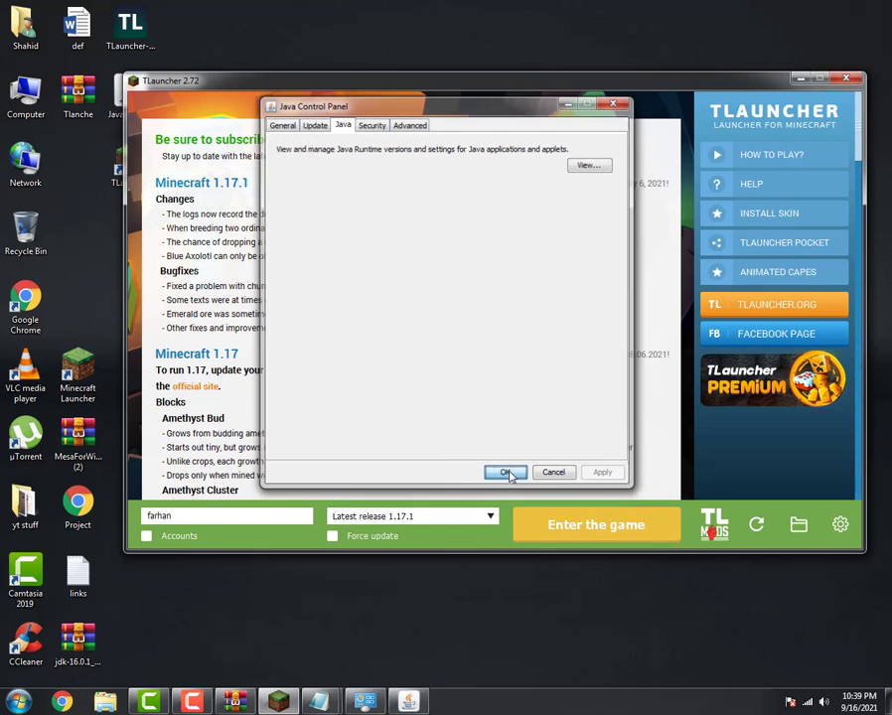
- Start Minecraft latest release 1.17.1 and load the existing singleplayer world New World
left_click(616, 531)
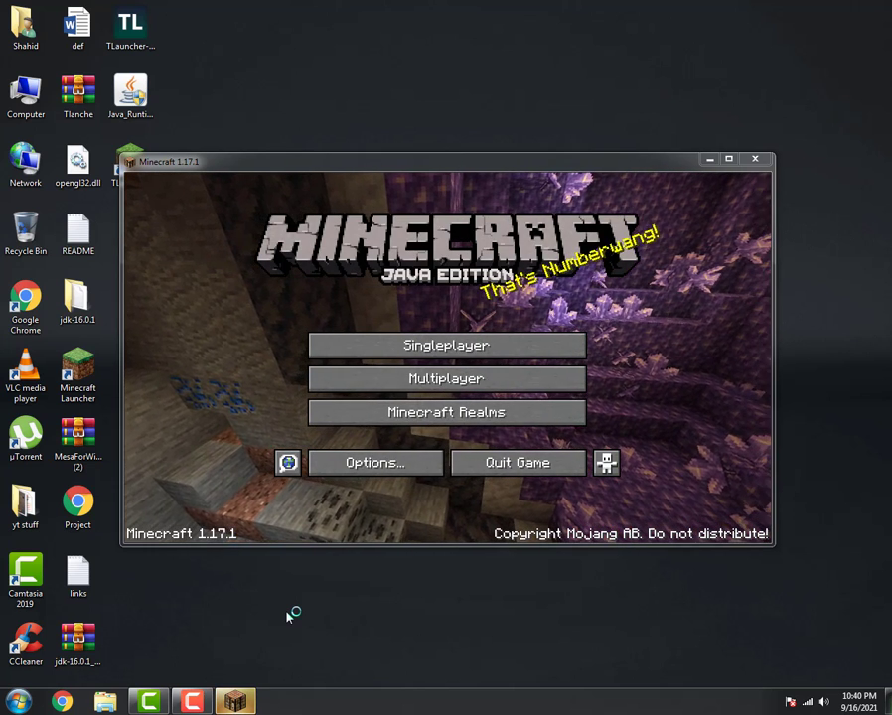
left_click(488, 347)
left_click(360, 260)
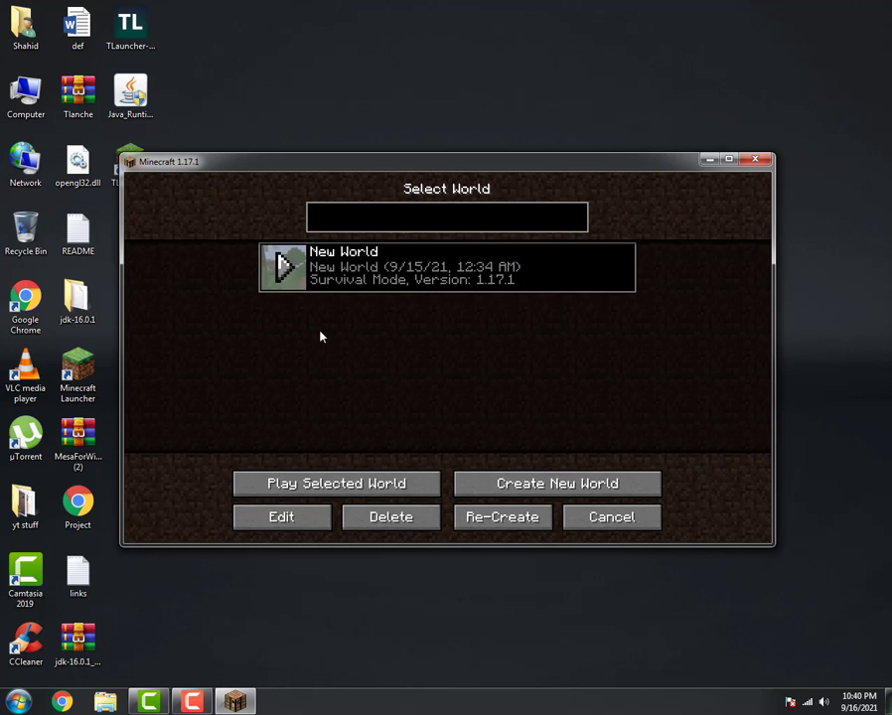
left_click(373, 490)
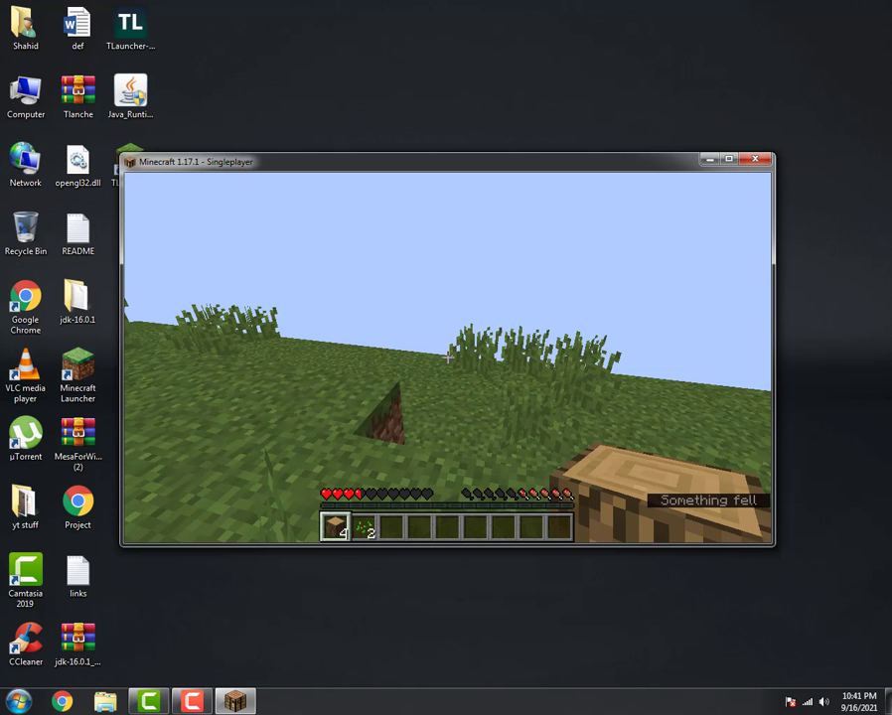
mouse_move(448, 358)
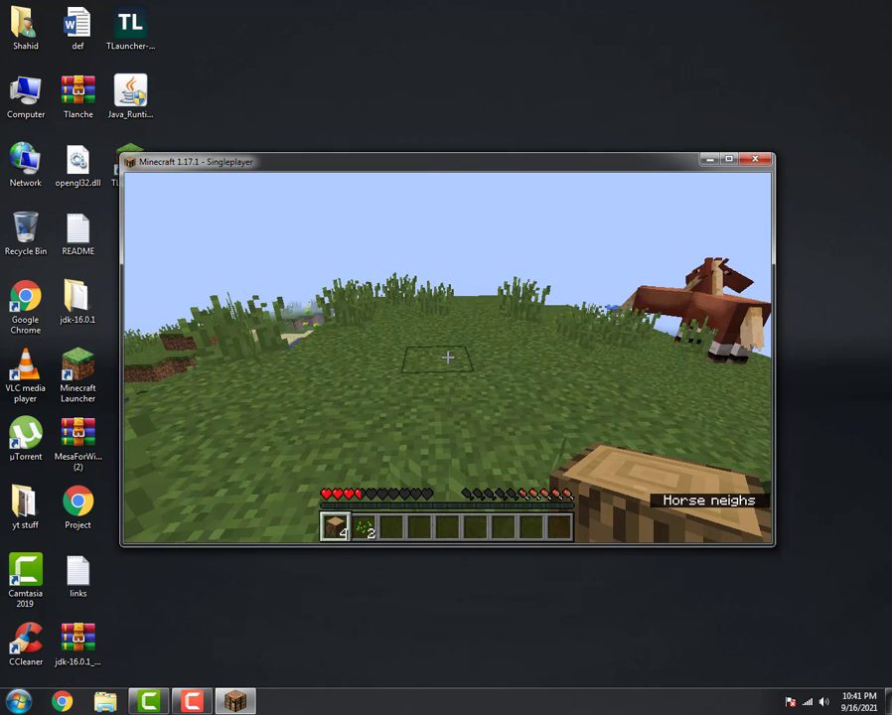